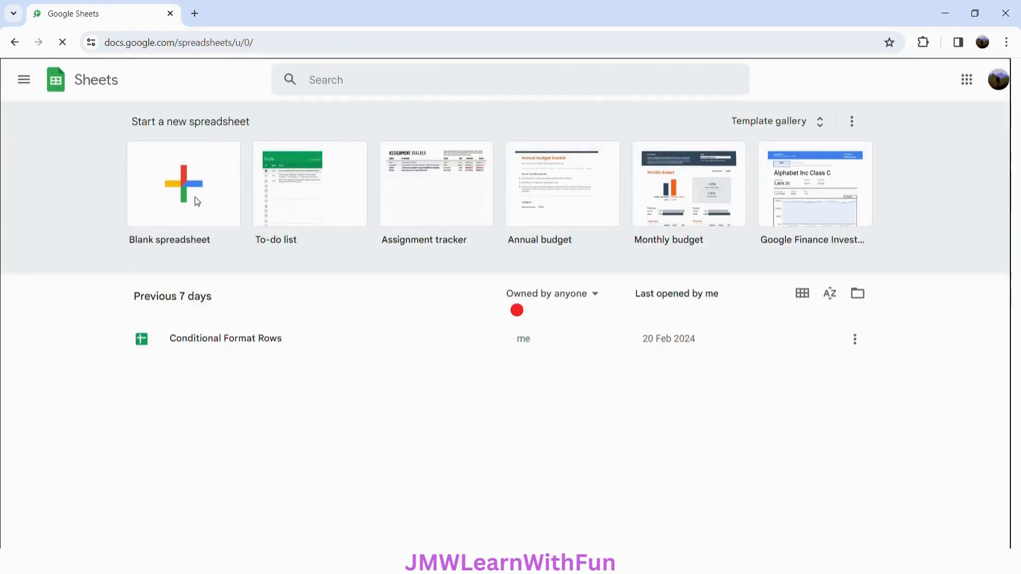
Create a blank spreadsheet and name it "Data Validation - Tick Box".
left_click(197, 201)
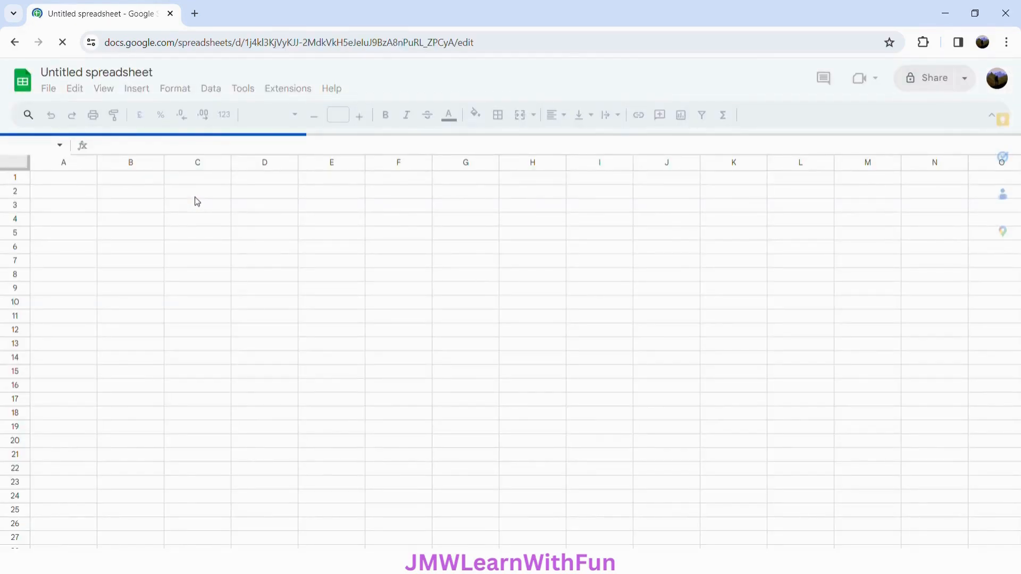
left_click(120, 76)
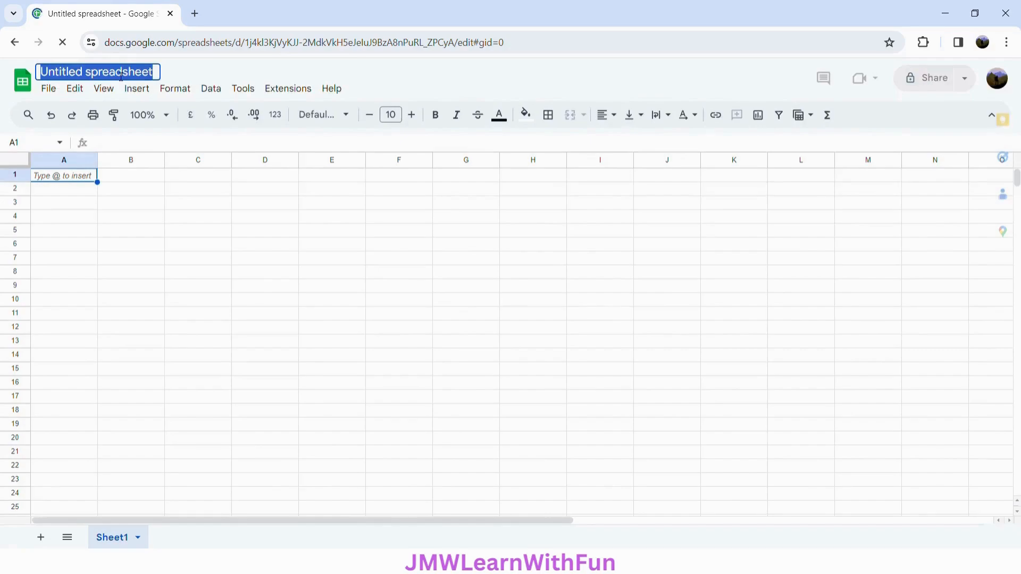
type("Data Validation - Tick")
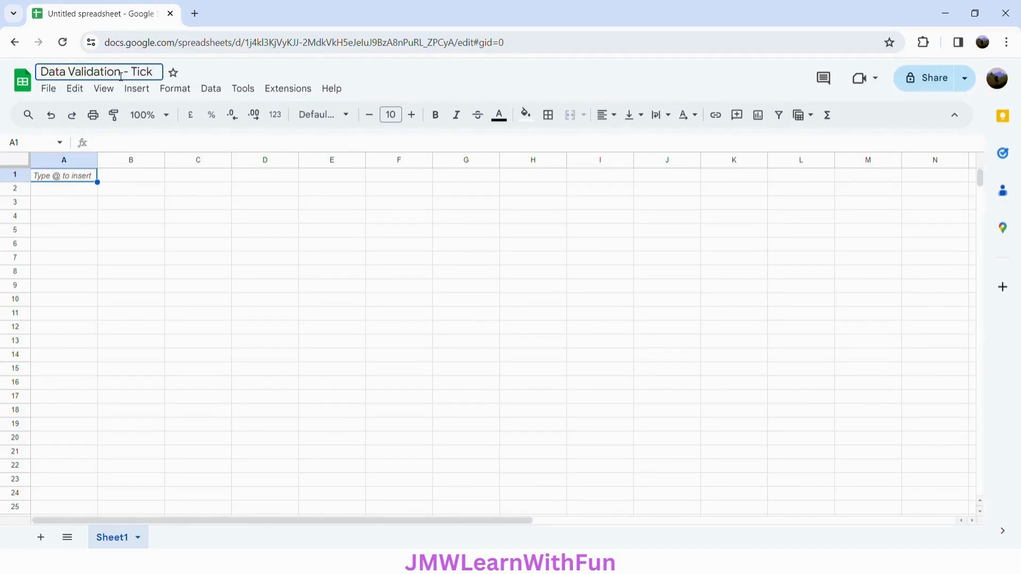
type(" Box")
key("Return")
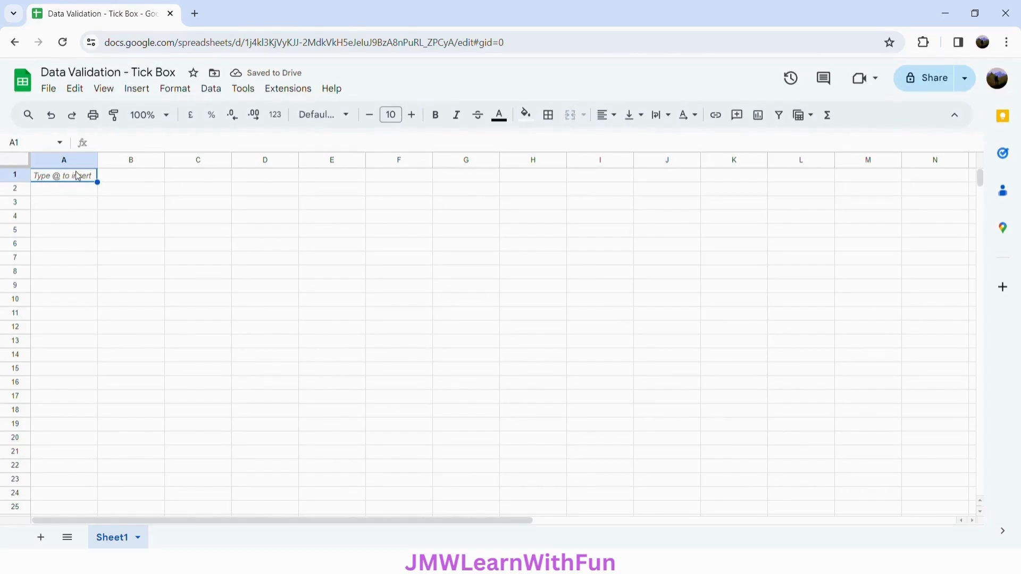
Enter the headers Sr. No., Tick/Untick, Date, Assignee and Task in cells A1 to E1.
type("Sr. No.")
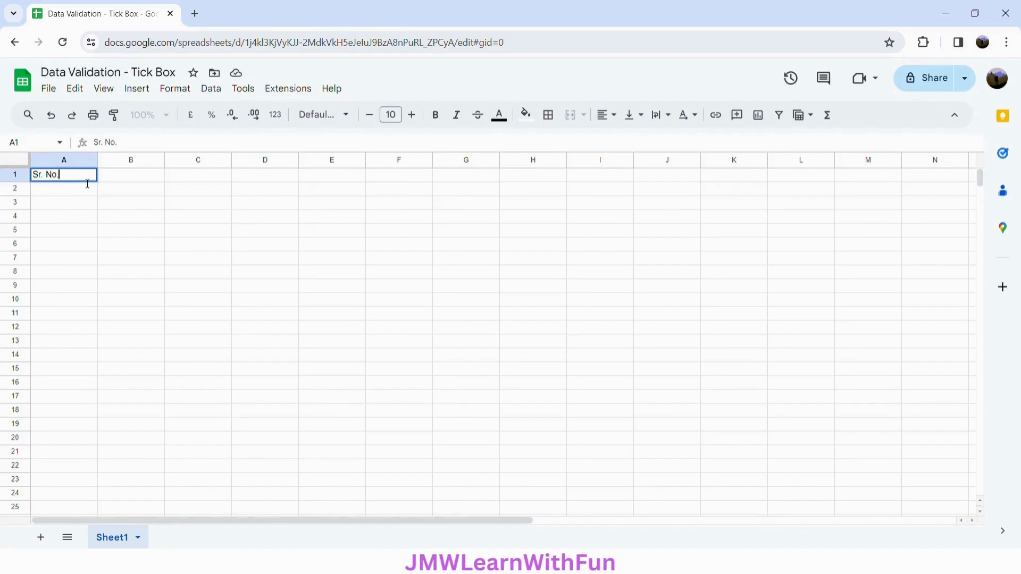
key("Tab")
type("Tick/Unti")
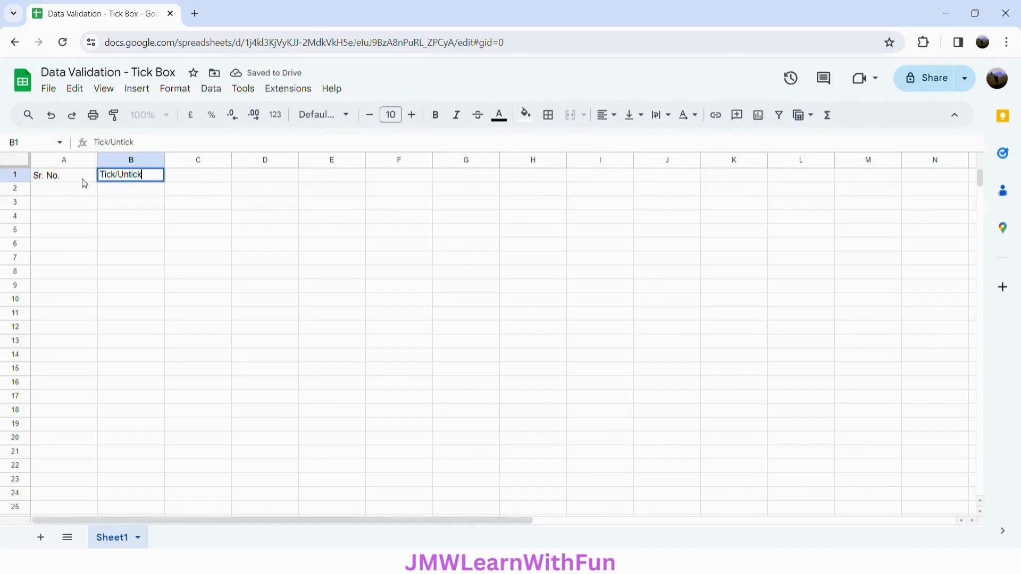
key("Tab")
type("Date")
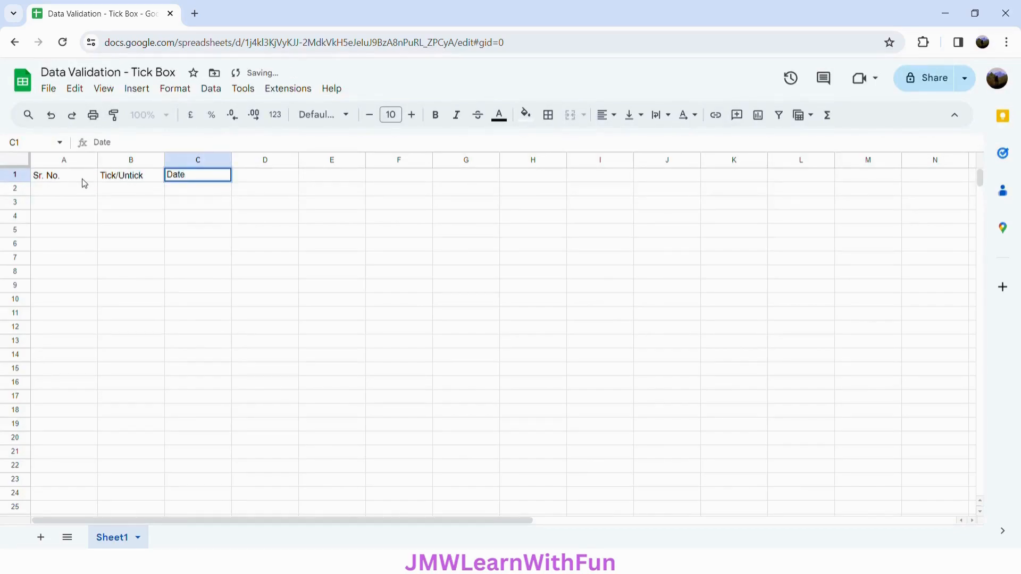
key("Tab")
type("A")
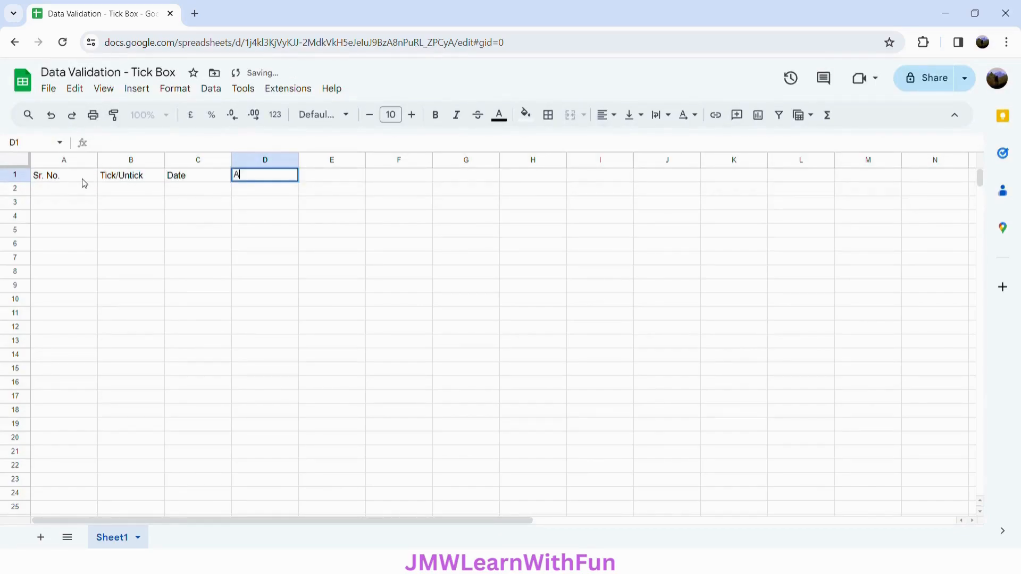
type("ssignee")
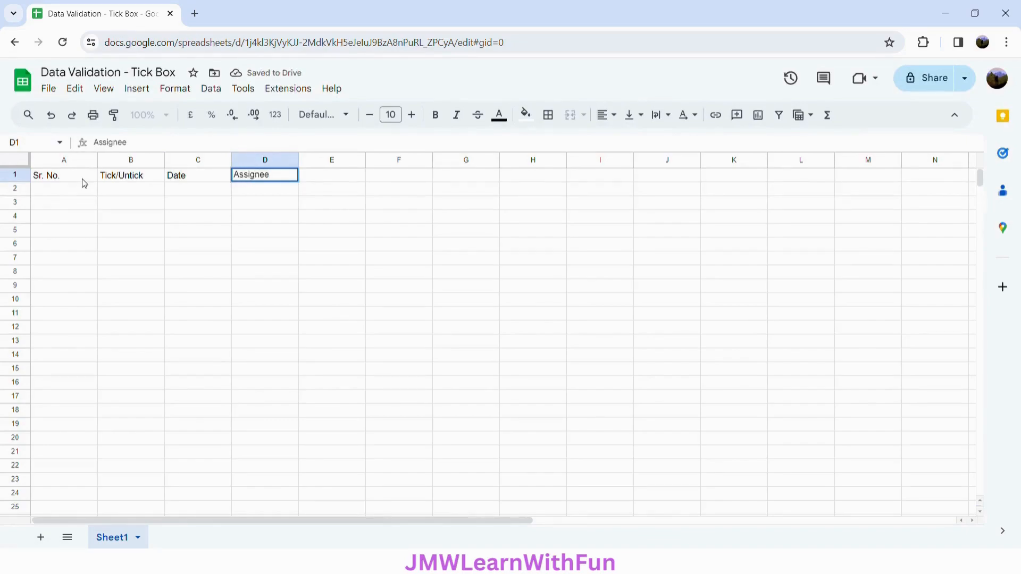
key("Tab")
type("Task")
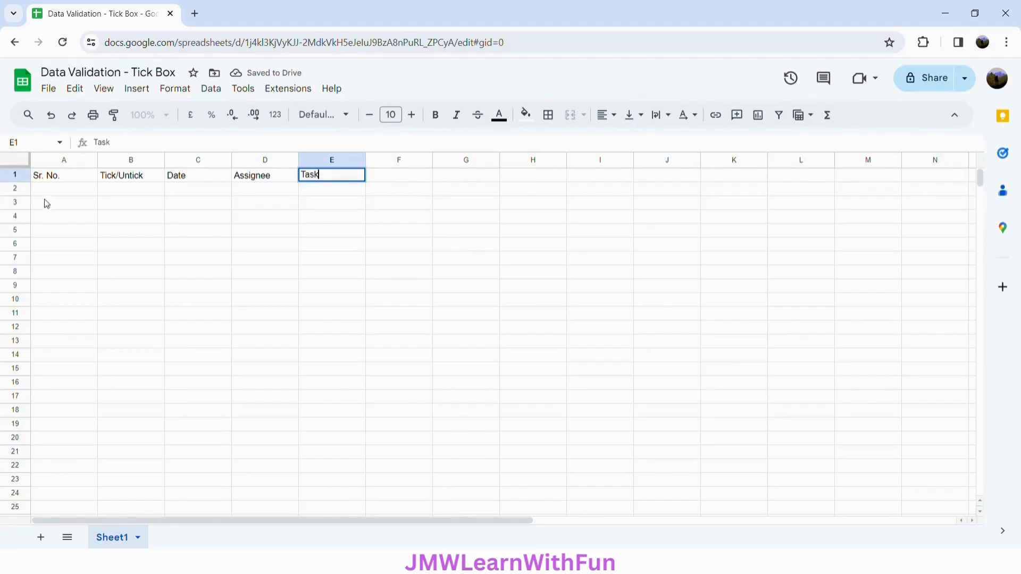
Number the rows 1 to 10 in A2:A11 by entering 1 and 2 and extending the series.
left_click(53, 190)
type("1")
key("Return")
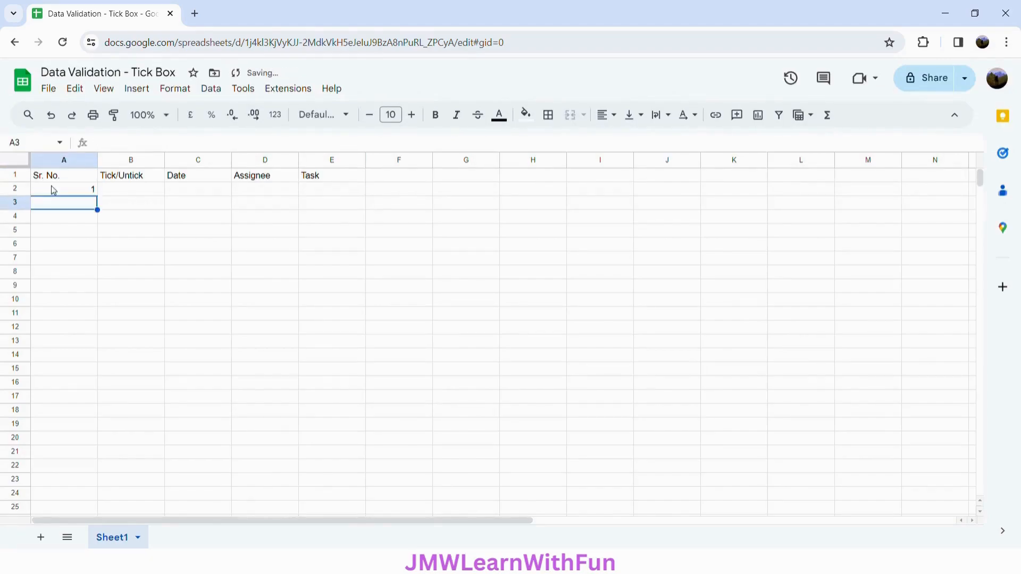
type("2")
key("Return")
left_click_drag(65, 193, 95, 321)
Enter the date 26-02-2024 in C2 and copy it into C3:C6.
left_click(137, 196)
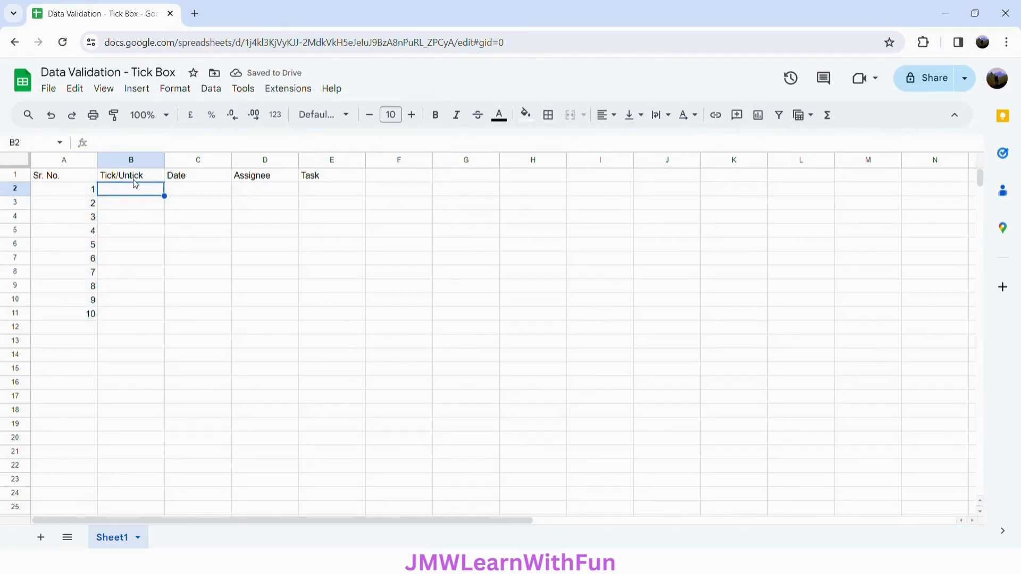
left_click(188, 197)
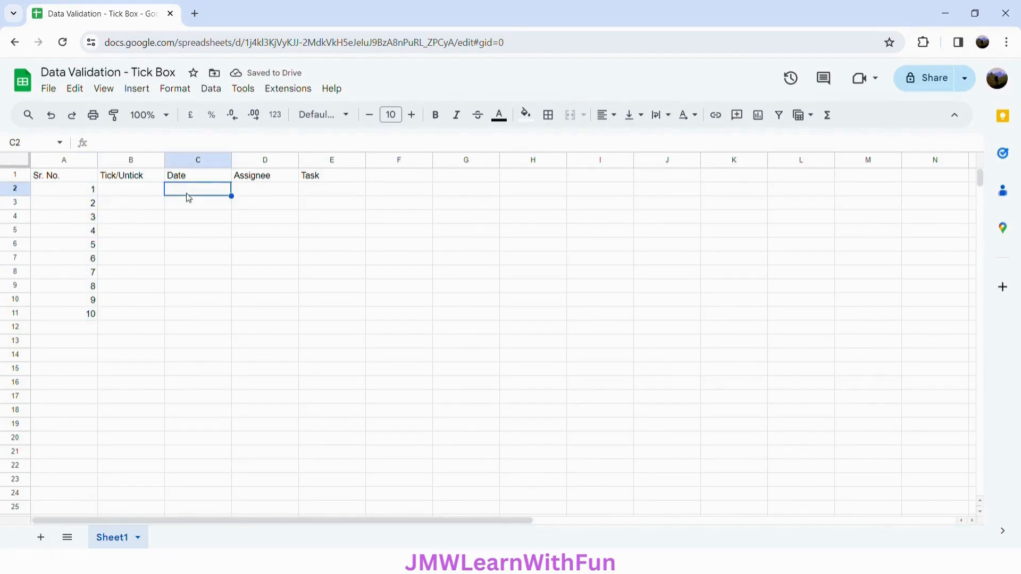
type("26-")
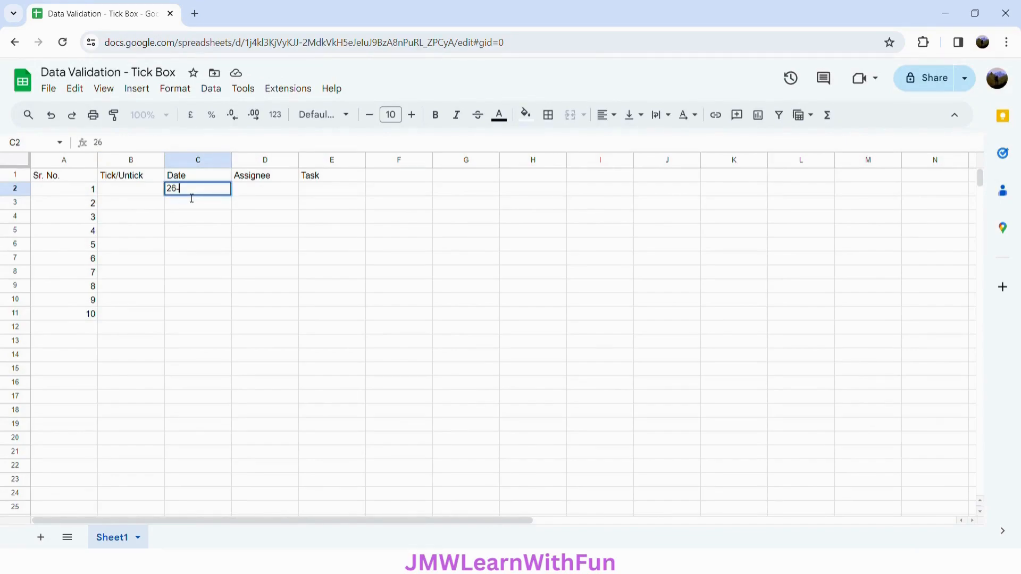
type("02-2024")
key("Return")
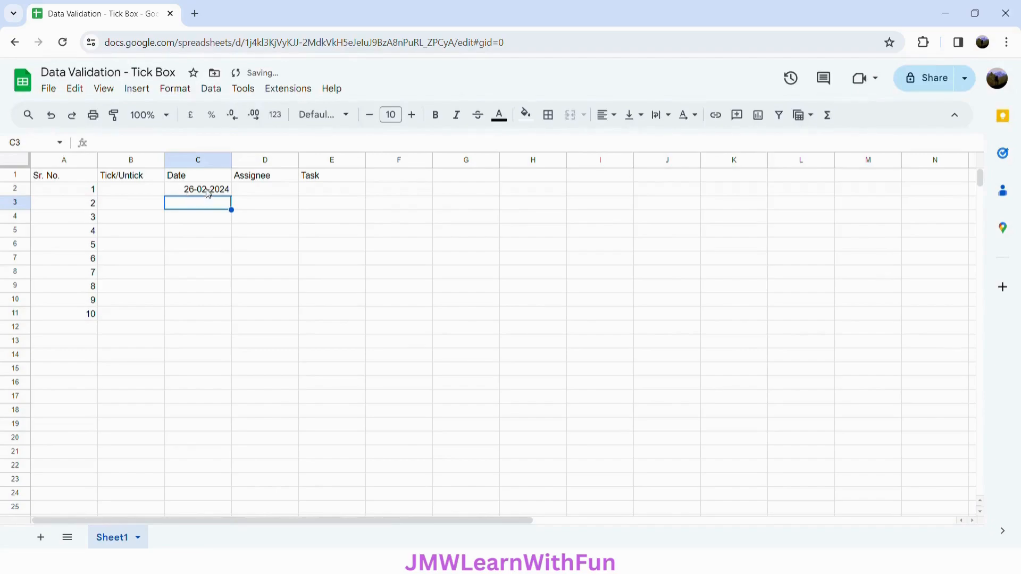
left_click(208, 192)
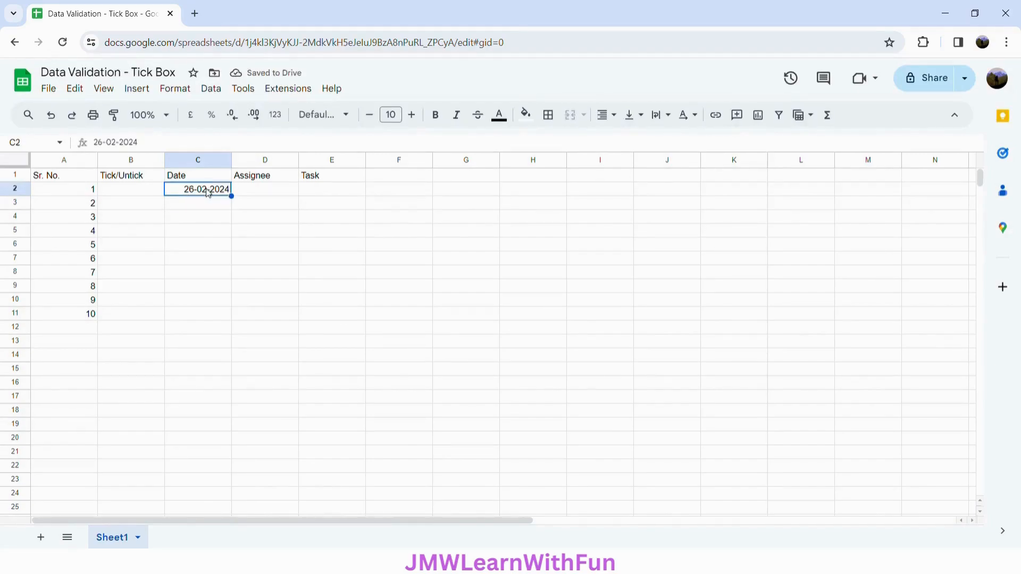
key("ctrl+c")
left_click_drag(203, 205, 207, 246)
key("ctrl+v")
Extend the date from C6 to get 27-02-2024 in C7, and copy that date into C8:C9.
left_click(215, 247)
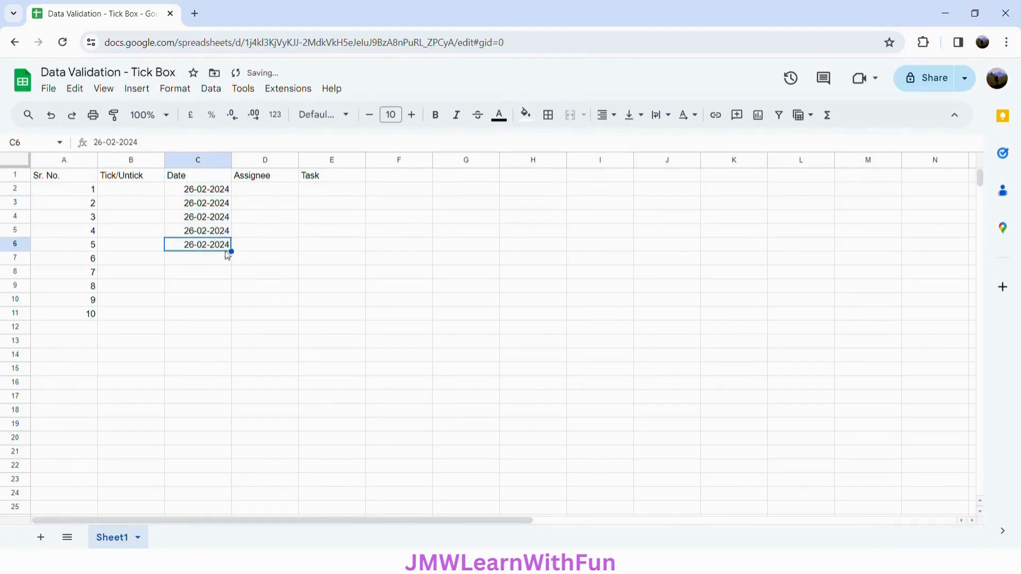
left_click_drag(237, 266, 211, 285)
left_click(213, 261)
key("ctrl+c")
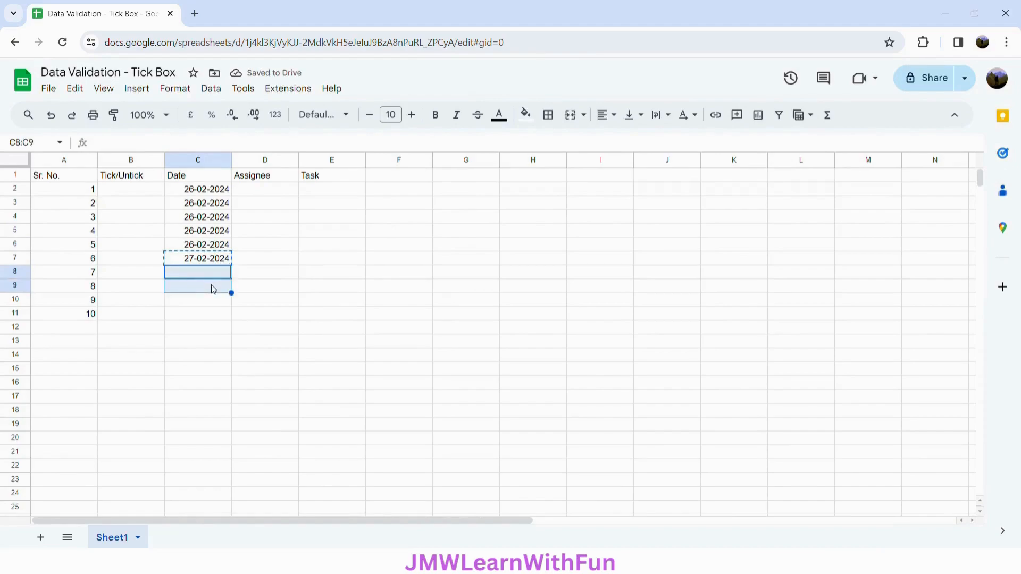
key("ctrl+v")
Extend the date from C9 to get 28-02-2024 in C10, and copy that date into C11.
left_click(203, 296)
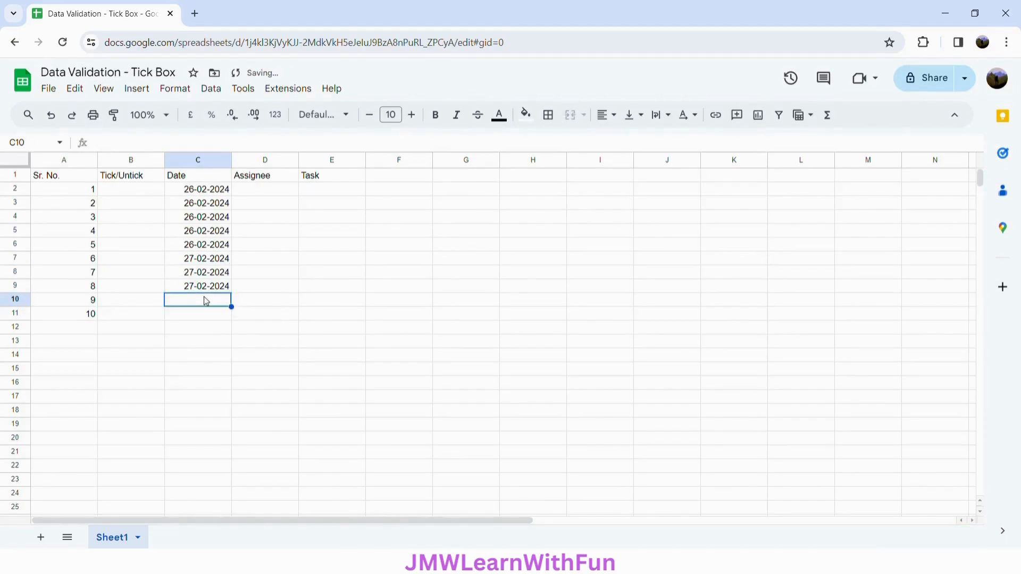
left_click(218, 289)
mouse_move(232, 294)
left_mouse_down()
mouse_move(234, 305)
mouse_move(221, 305)
left_mouse_up()
left_click(221, 303)
key("ctrl+c")
left_click(206, 316)
key("ctrl+v")
Fill the Assignee column D2:D11 with alternating A and B, starting with A.
left_click(266, 197)
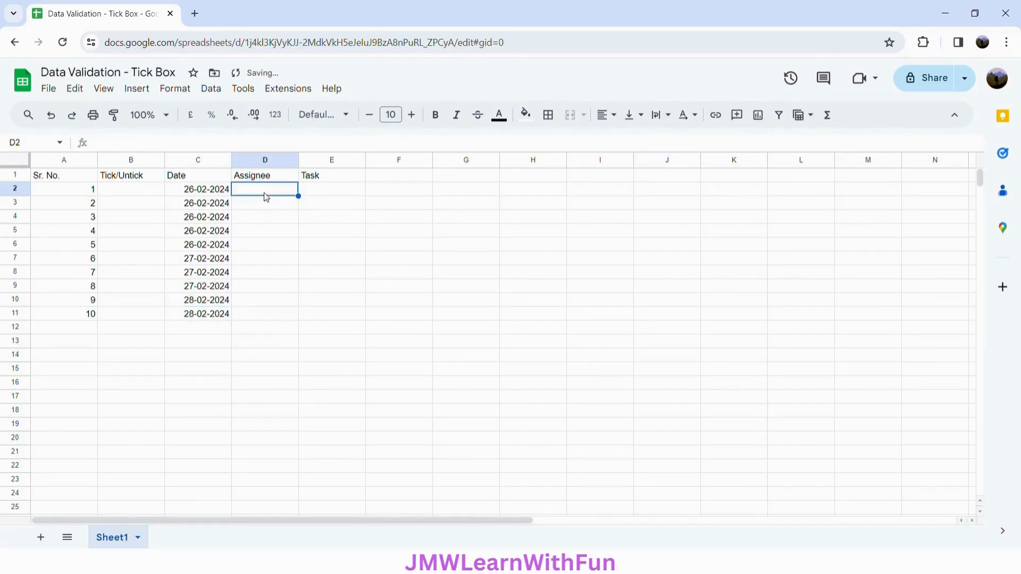
type("A")
key("BackSpace")
key("Return")
type("B")
key("Return")
type("A")
key("Return")
type("B")
key("Return")
type("A")
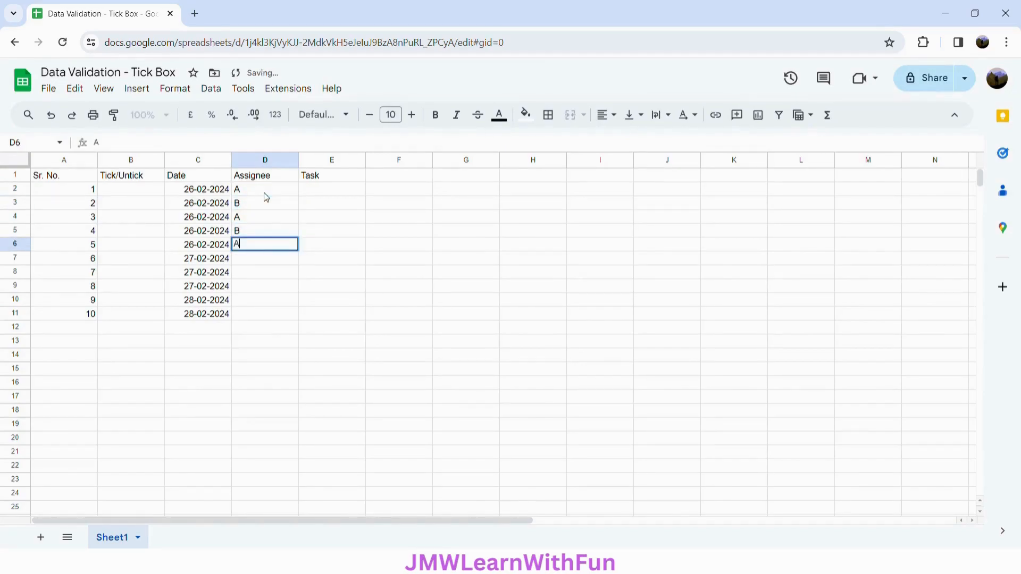
key("Return")
type("B")
key("Return")
type("A")
key("Return")
type("B")
key("Return")
type("A")
key("Return")
type("B")
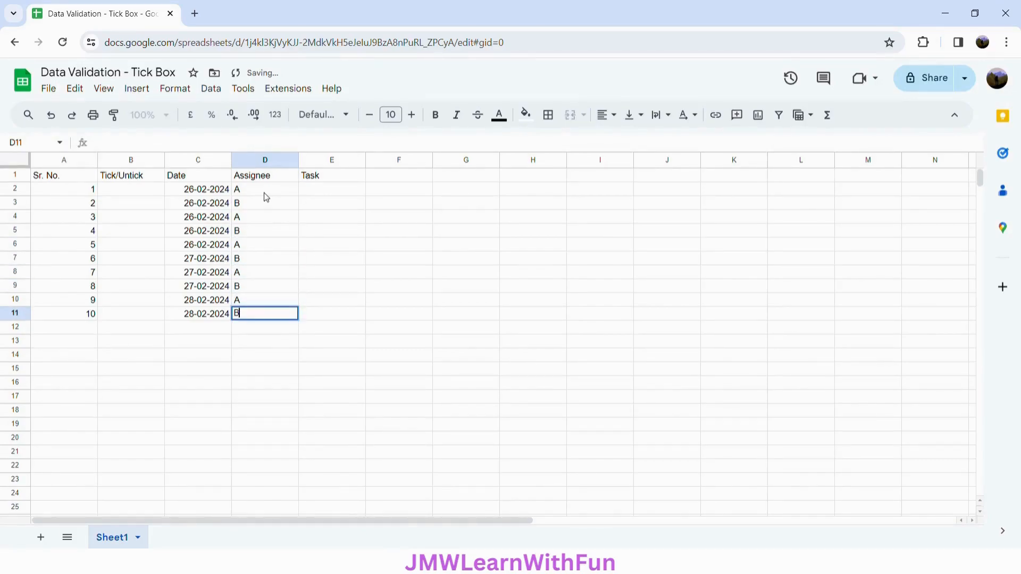
key("Return")
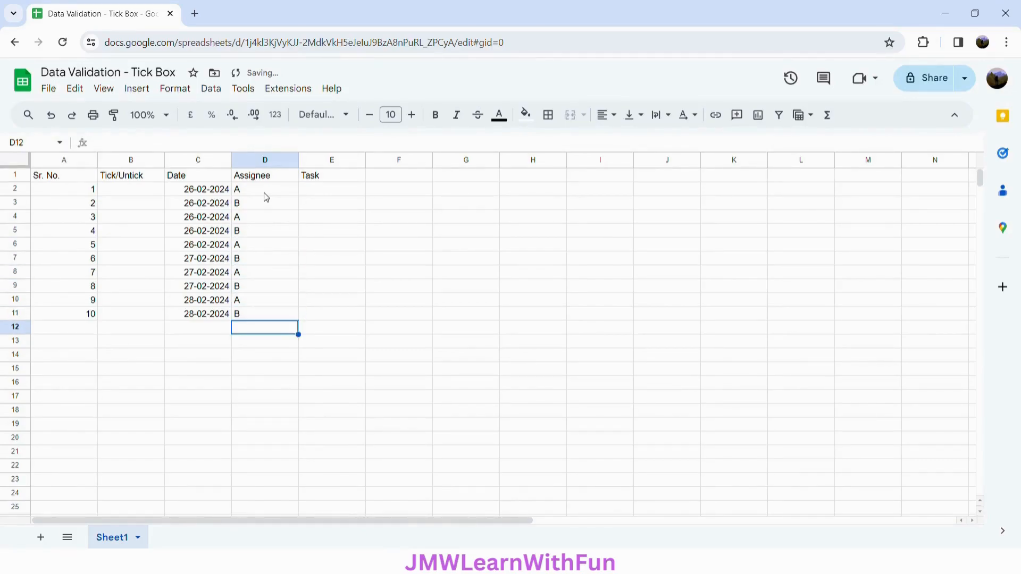
Enter Task 1 in E2 and extend the series down to Task 10 in E11.
left_click(314, 193)
type("Tas")
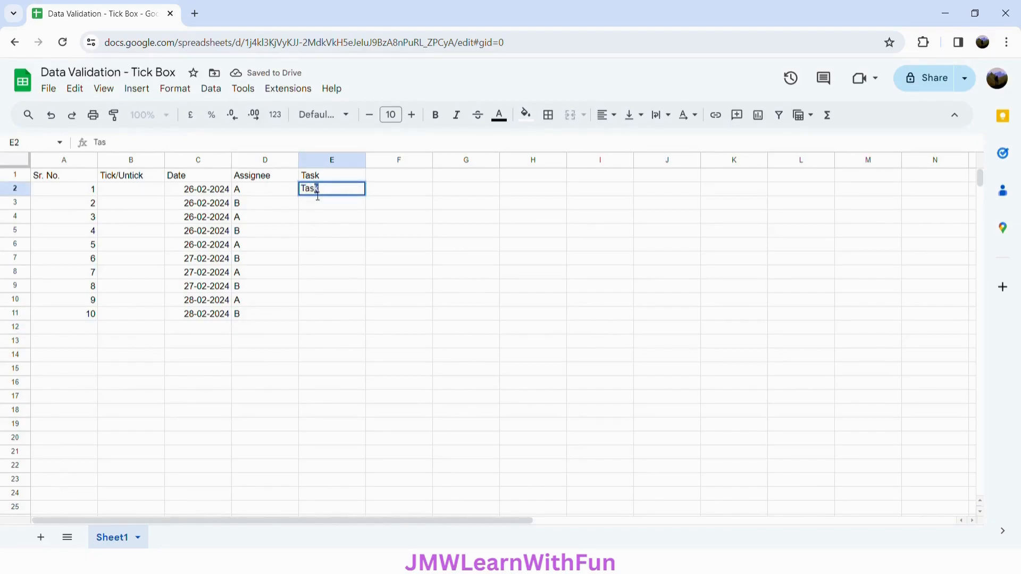
type("k 1")
key("Return")
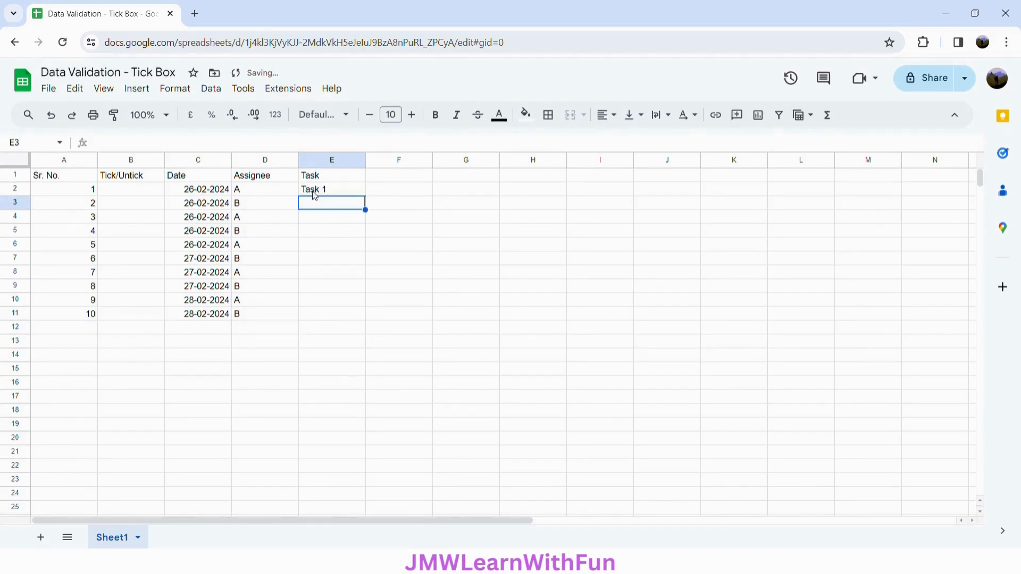
left_click(339, 190)
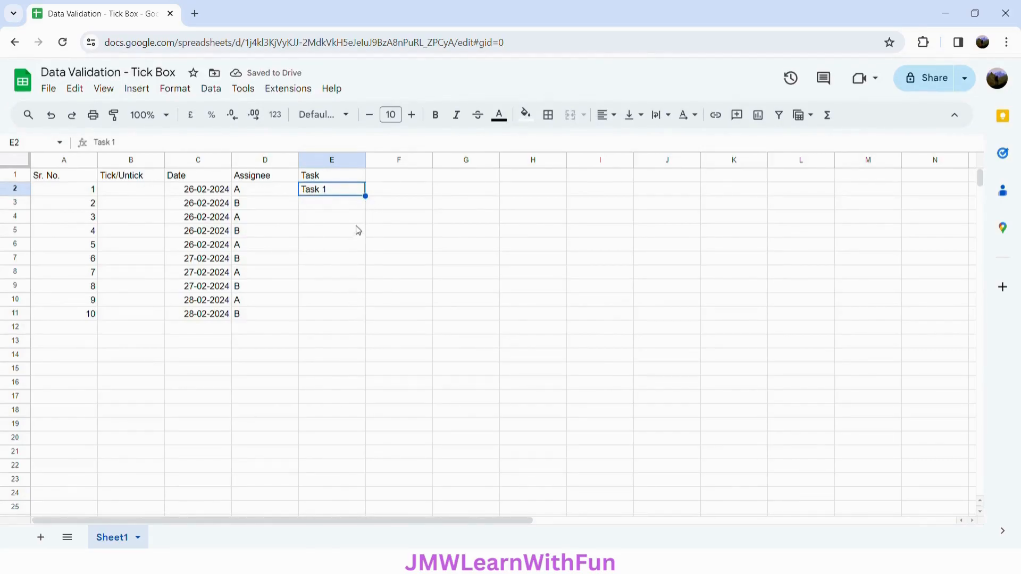
left_click_drag(366, 198, 356, 320)
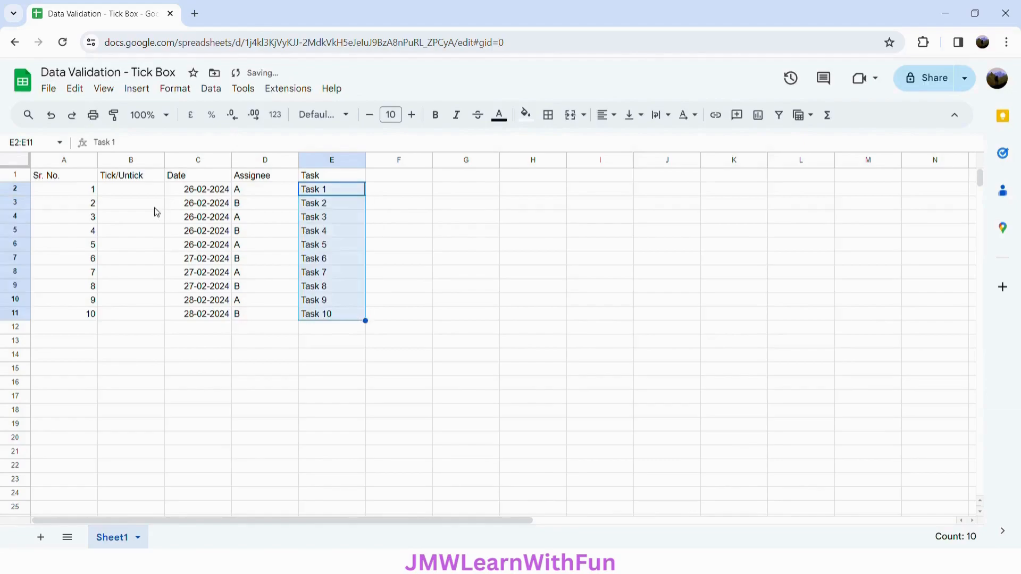
Apply all borders to the whole table A1:E11.
left_click(68, 176)
left_click_drag(68, 176, 349, 317)
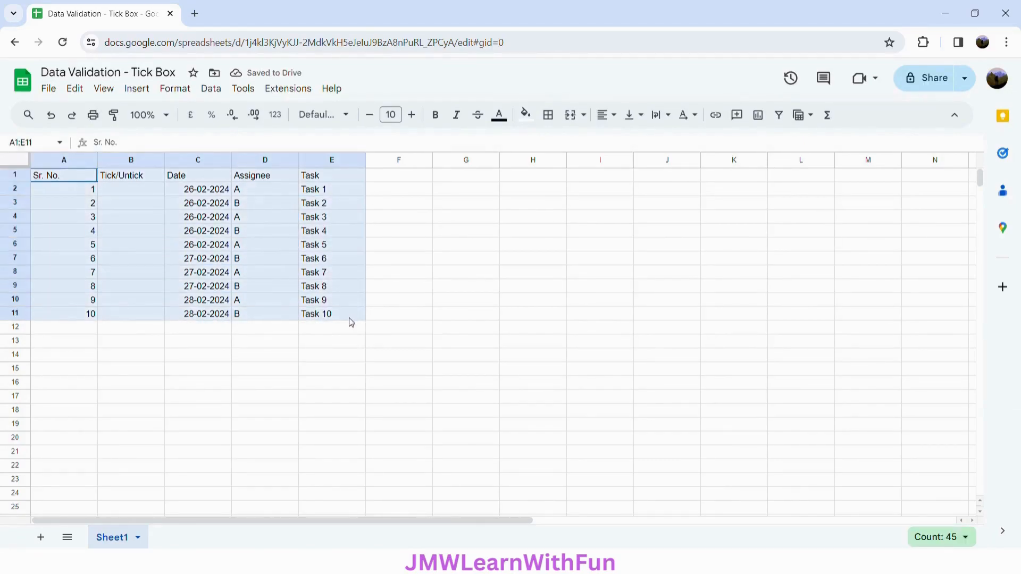
left_click(548, 121)
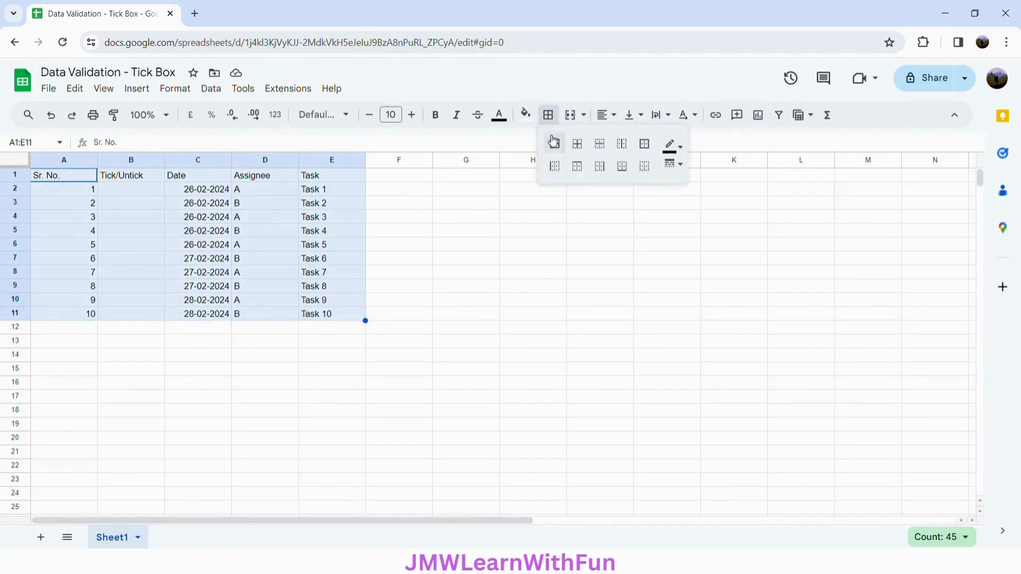
left_click(554, 144)
Centre the table contents in A1:E11 horizontally and align them vertically to the middle.
left_click(606, 122)
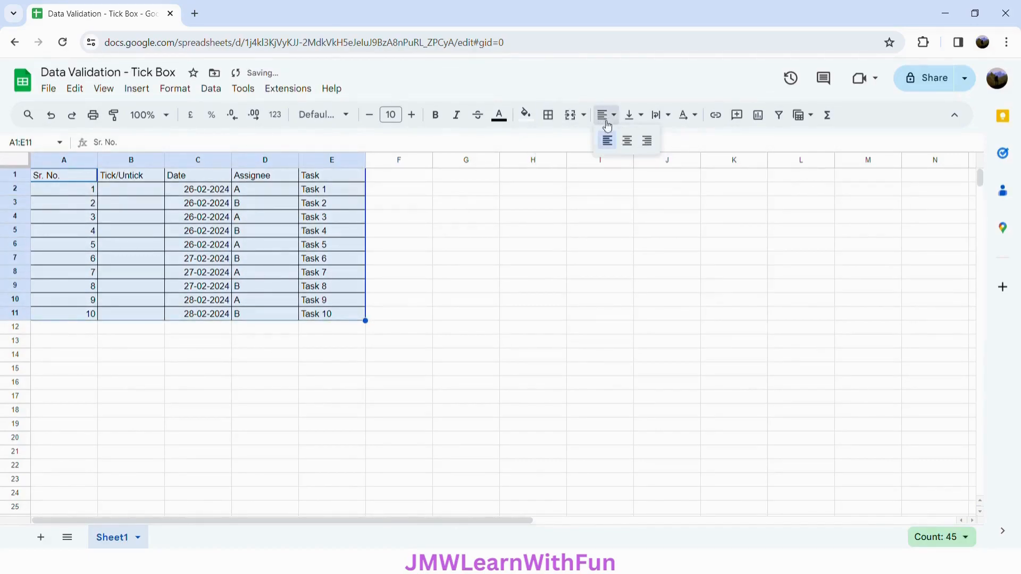
left_click(627, 142)
left_click(641, 113)
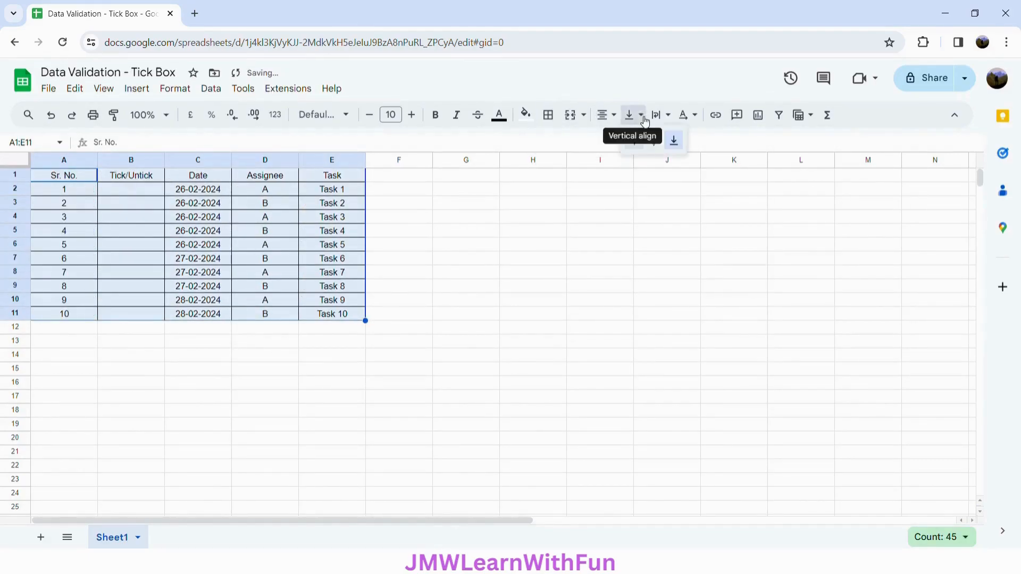
left_click(654, 139)
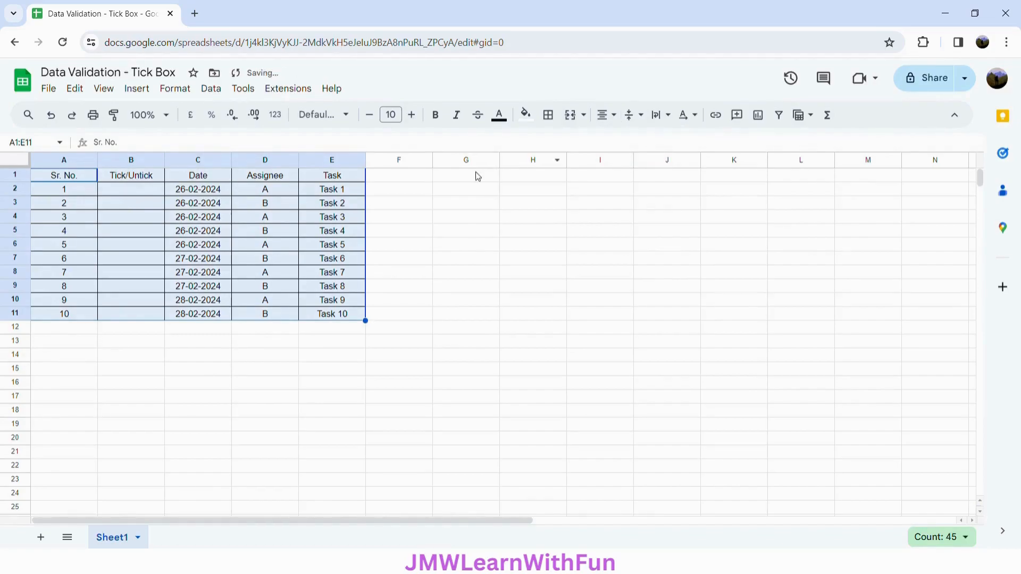
Make the header row A1:E1 bold and give it a yellow fill.
left_click(77, 178)
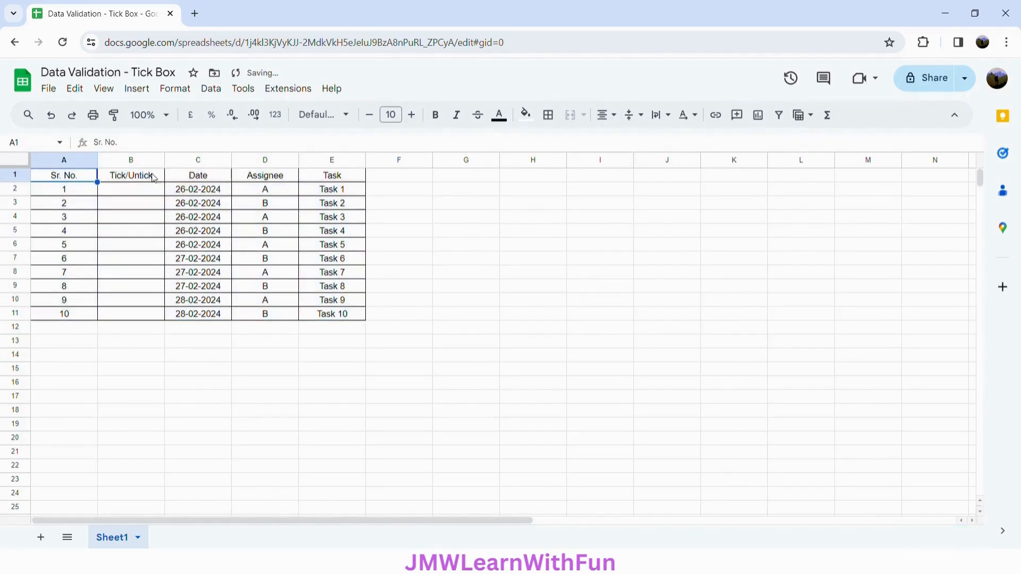
left_click(316, 179, "shift")
left_click(437, 118)
left_click(525, 113)
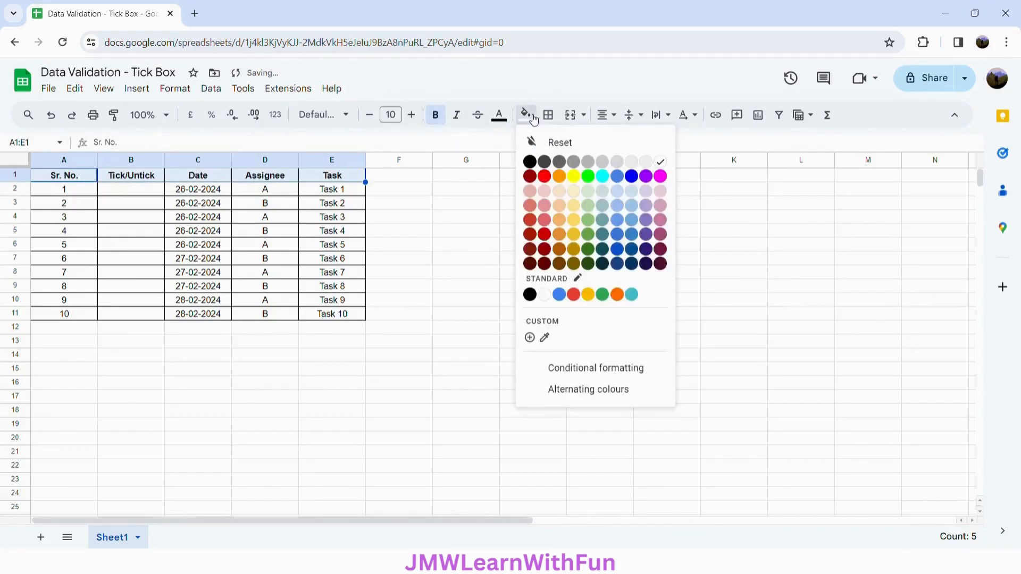
left_click(573, 176)
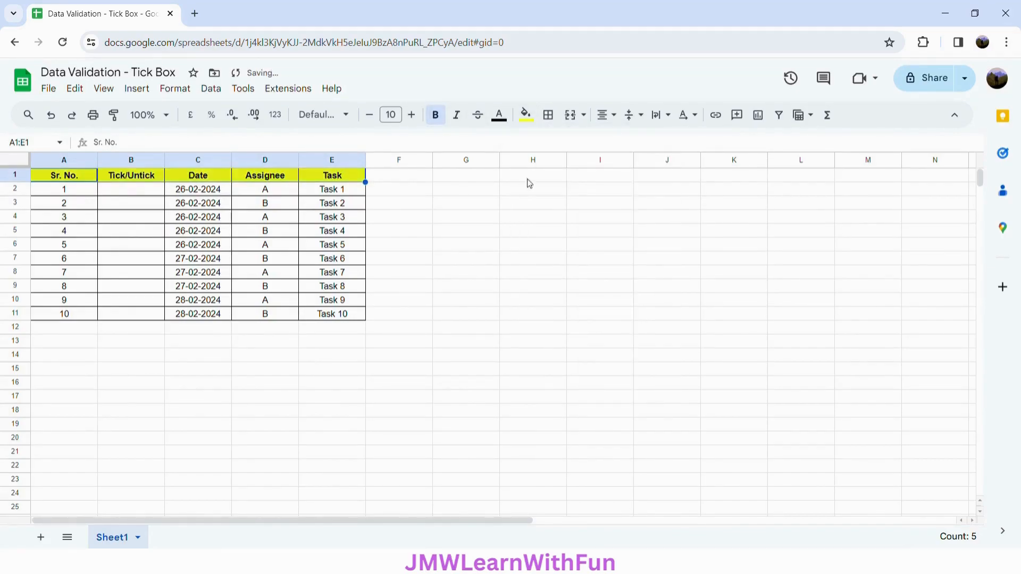
Add a data validation rule starting from B2 and set its range to B2:B11 on Sheet1.
left_click(86, 194)
left_click(116, 196)
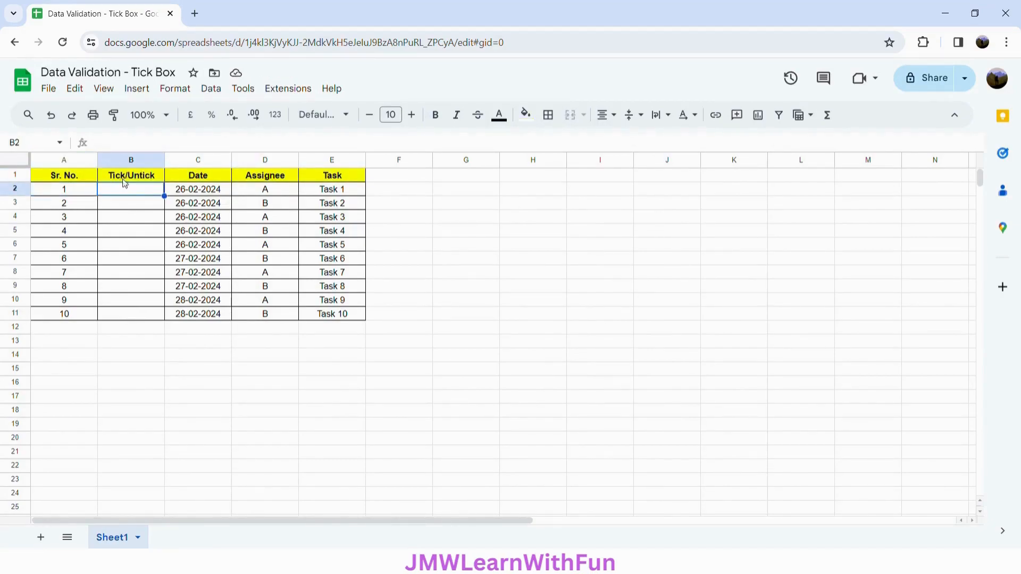
left_click(215, 97)
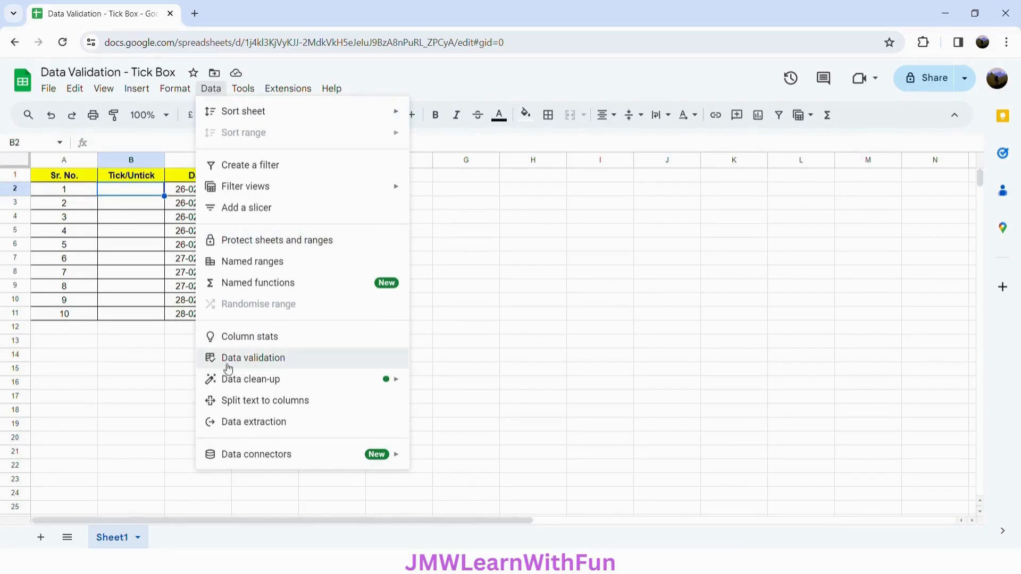
left_click(313, 364)
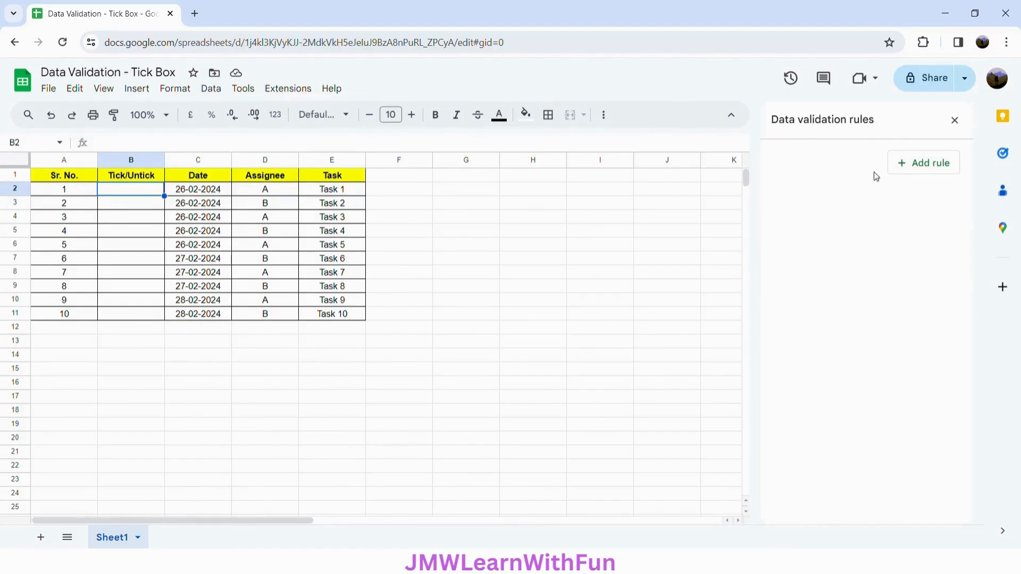
left_click(933, 168)
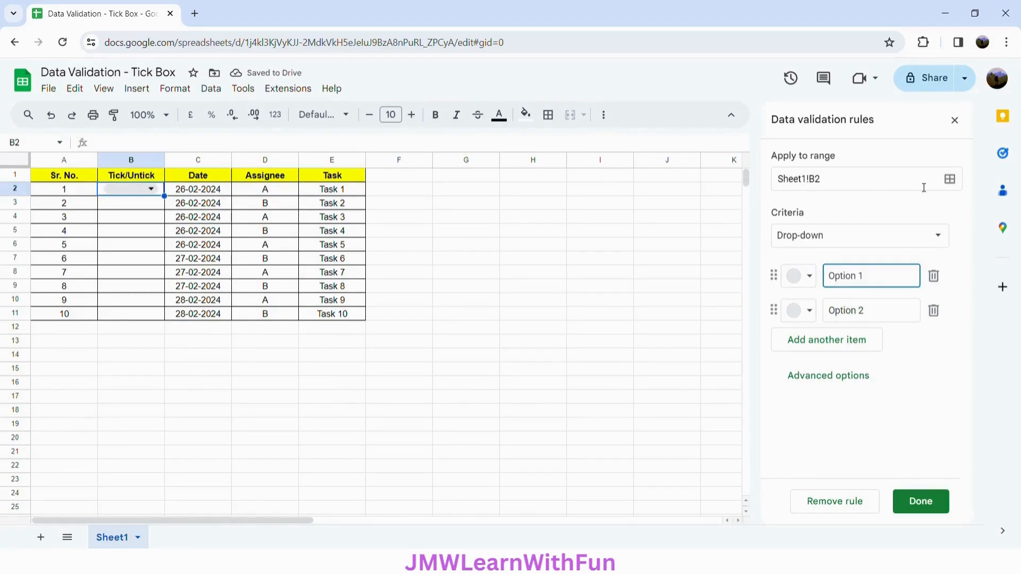
left_click(949, 179)
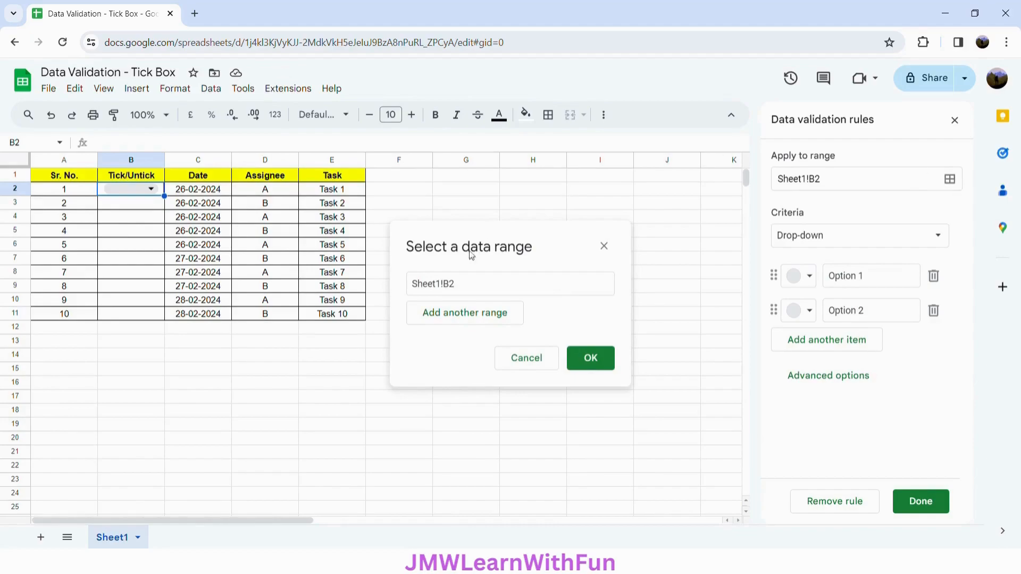
left_click(461, 291)
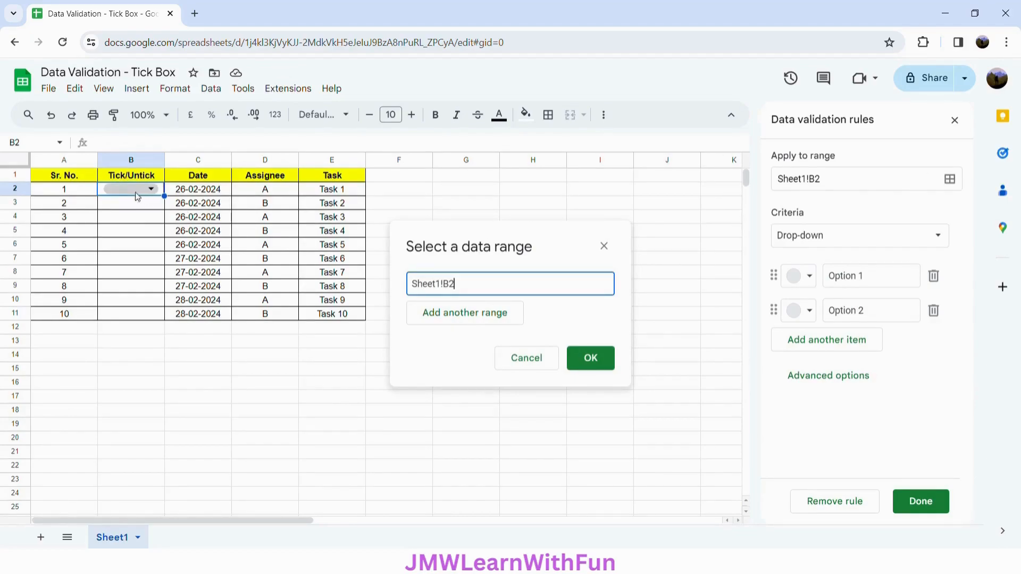
left_click_drag(100, 189, 113, 318)
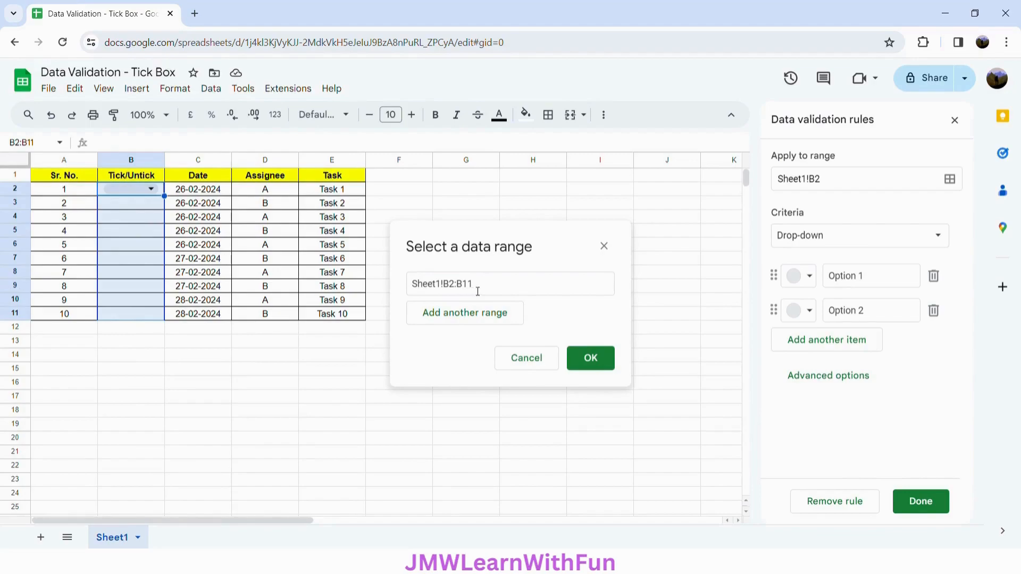
left_click(591, 359)
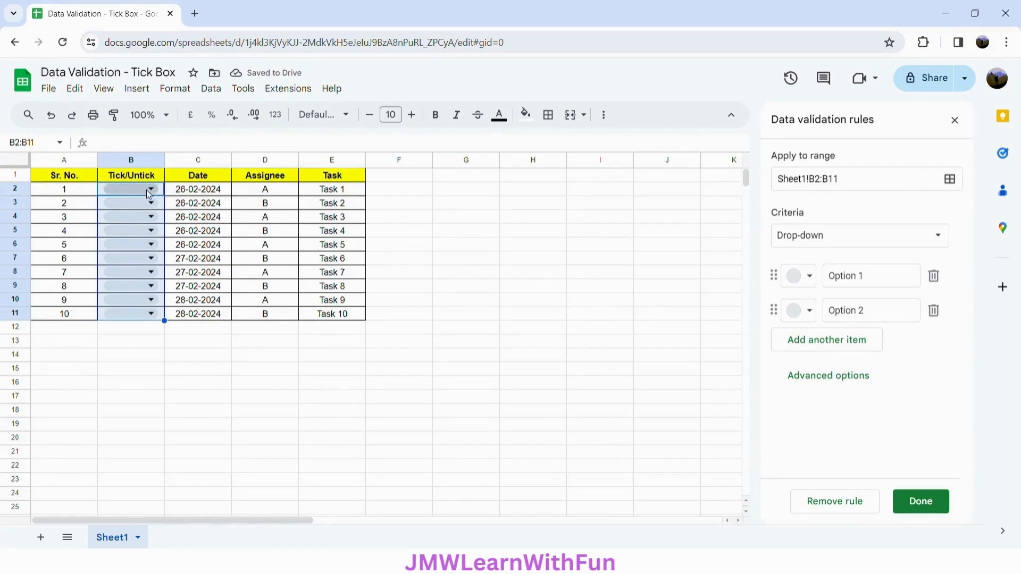
Set the validation rule's criteria for B2:B11 to Tick box.
left_click(840, 240)
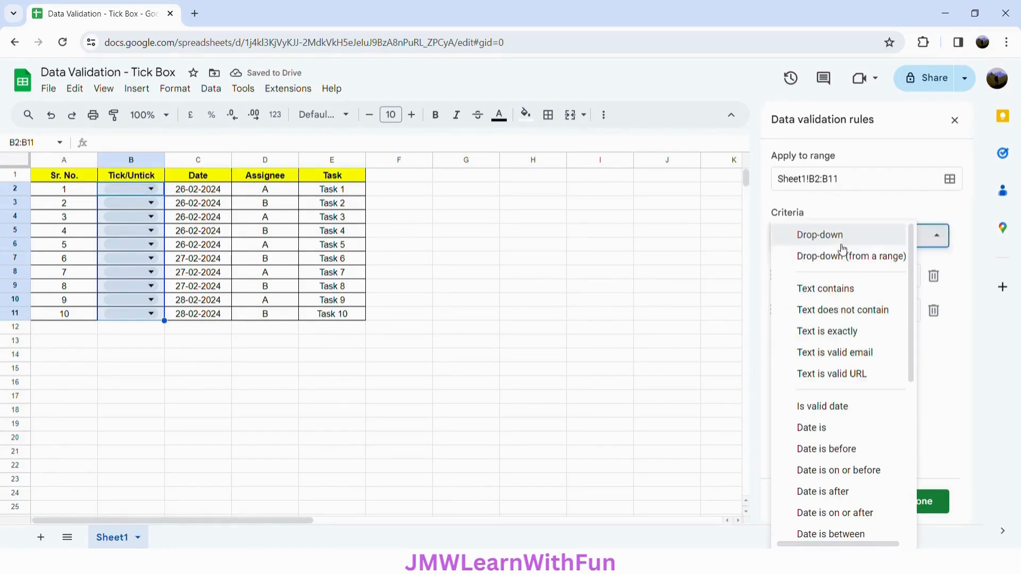
left_click_drag(911, 273, 916, 449)
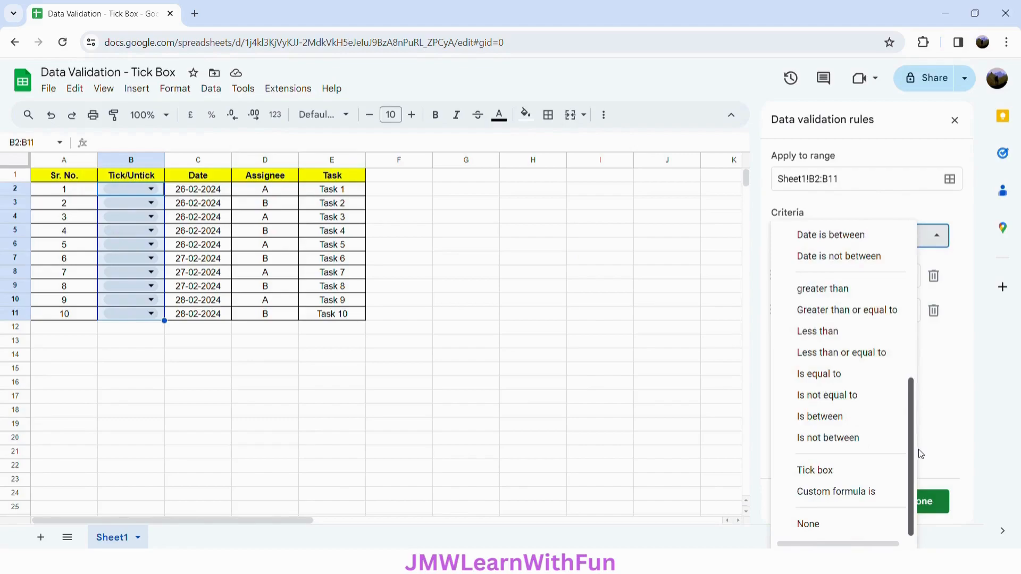
left_click(823, 471)
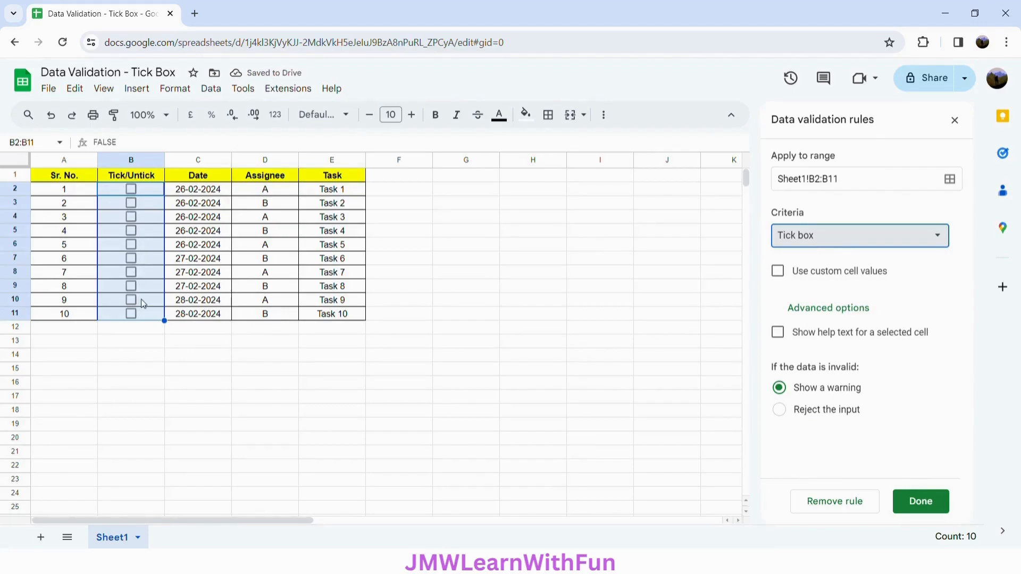
Tick and untick the box in B2 to test its default cell values.
left_click(406, 188)
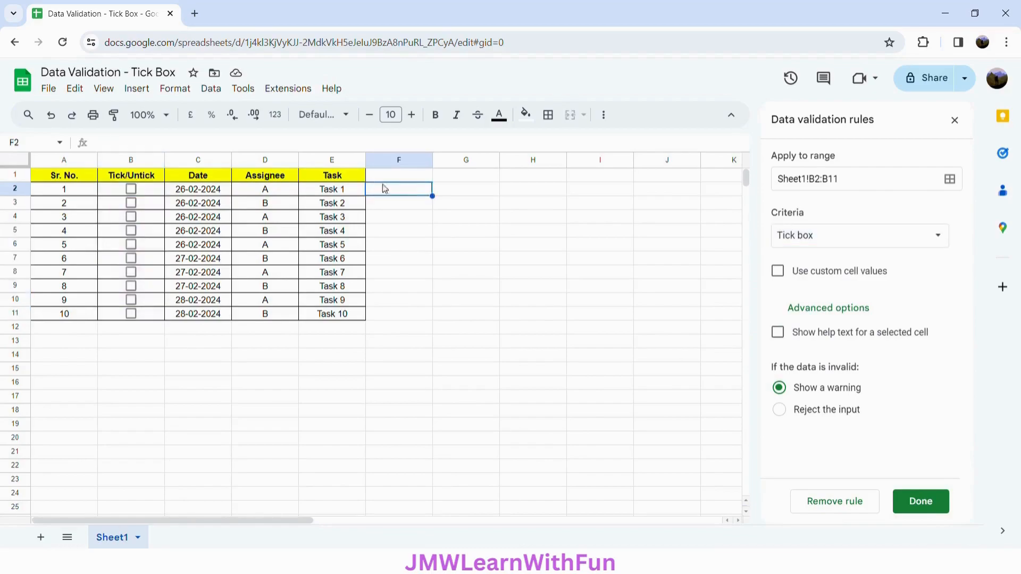
left_click(132, 190)
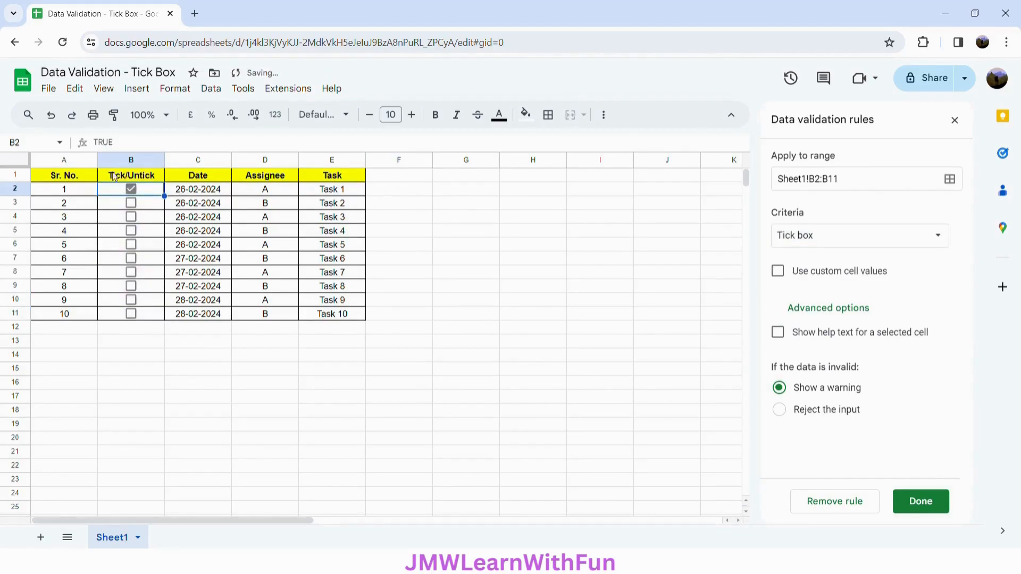
left_click(131, 189)
Give the tick box rule custom cell values, Completed for ticked and Not Finished for unticked, and save the rule.
left_click(779, 273)
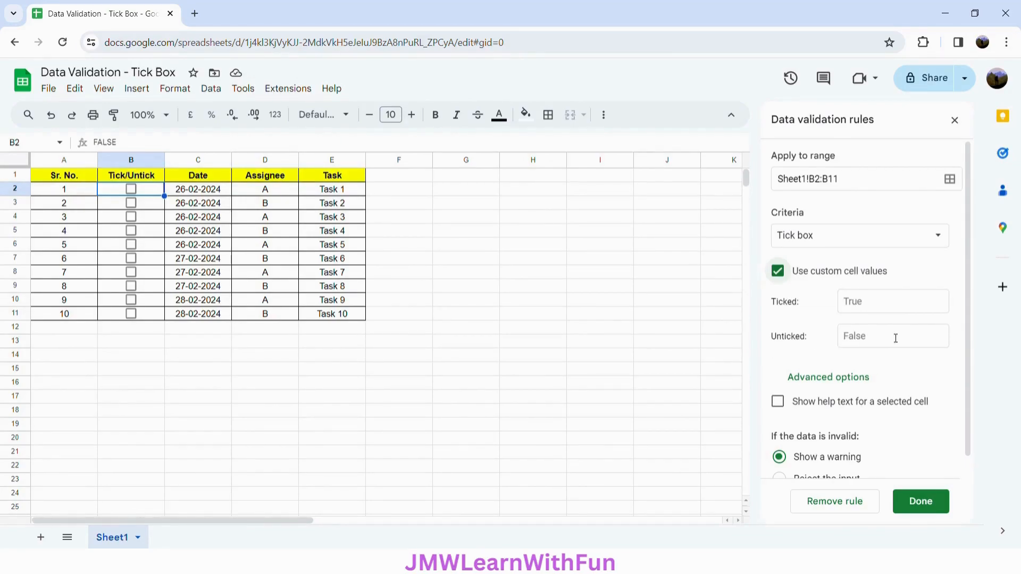
left_click(861, 311)
type("Complet")
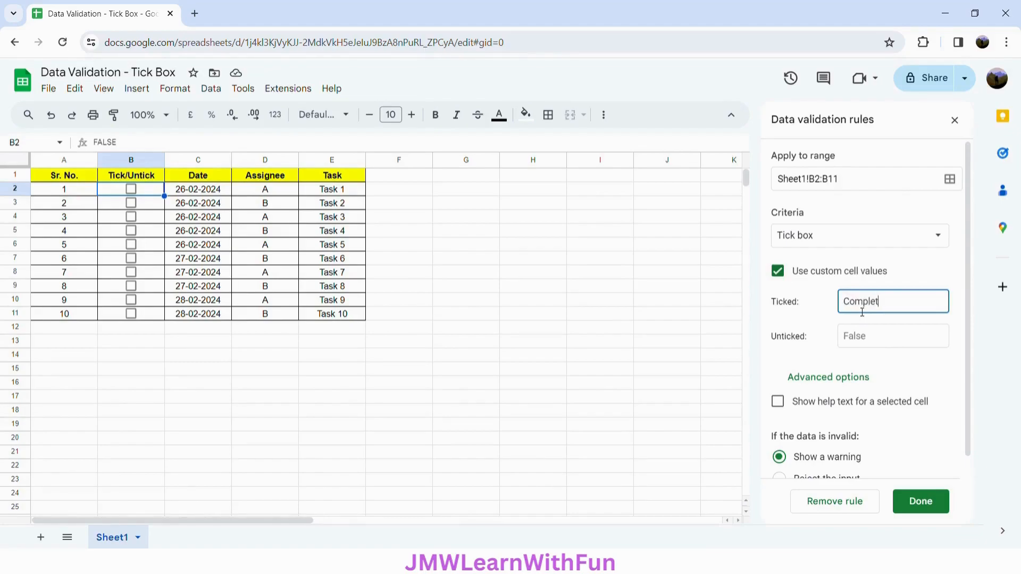
type("ed")
left_click(875, 337)
type("Not F")
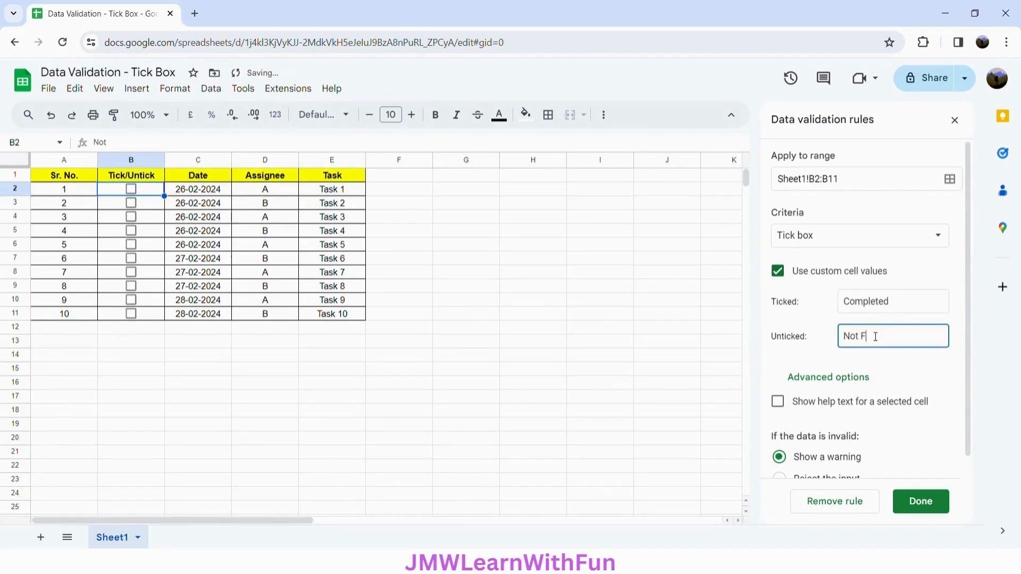
type("inished")
left_click(787, 311)
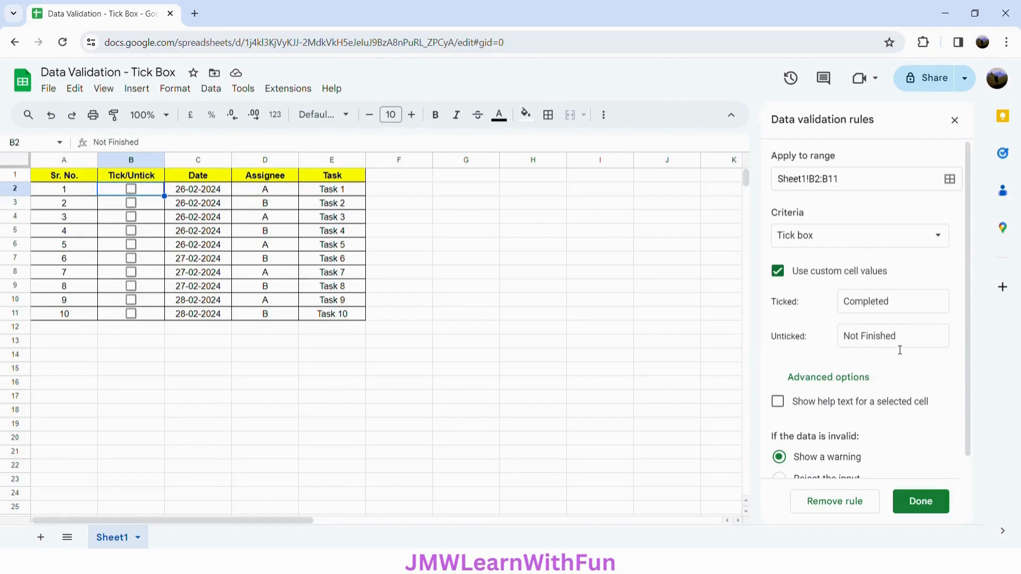
scroll(965, 339, "down", 1)
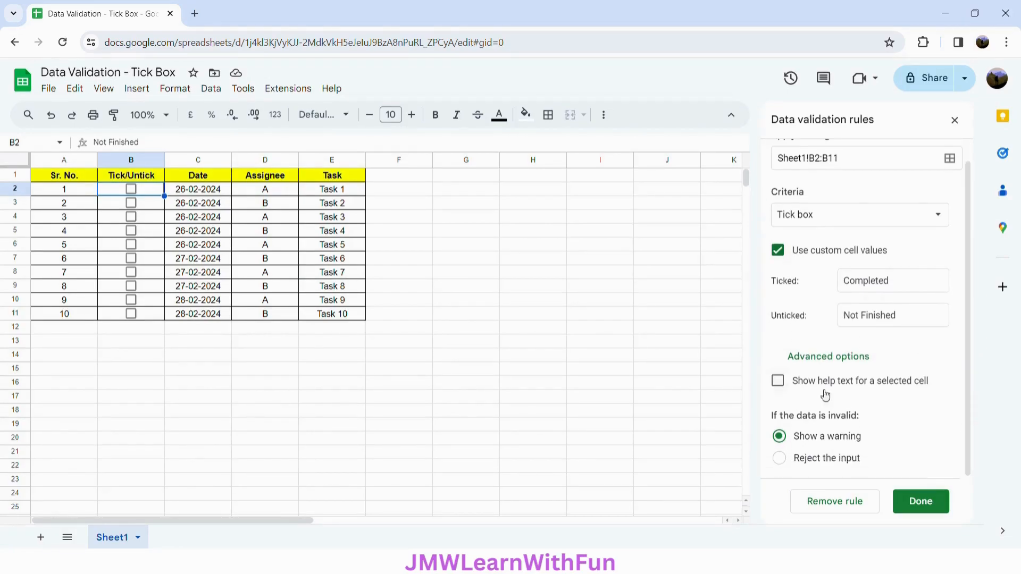
left_click(927, 509)
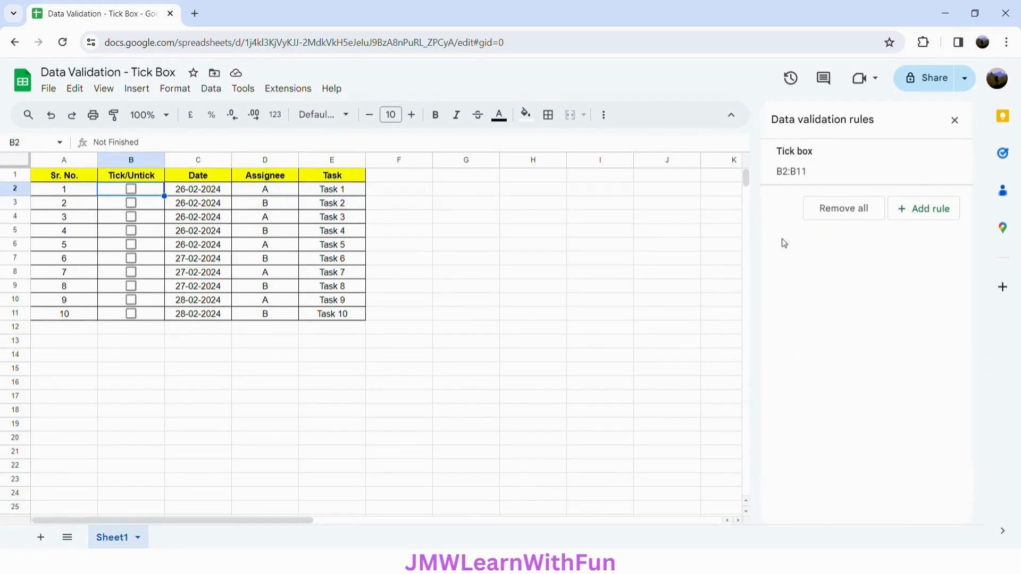
Tick and untick the box in B2 to check its custom cell values, and close the data validation rules.
left_click(131, 190)
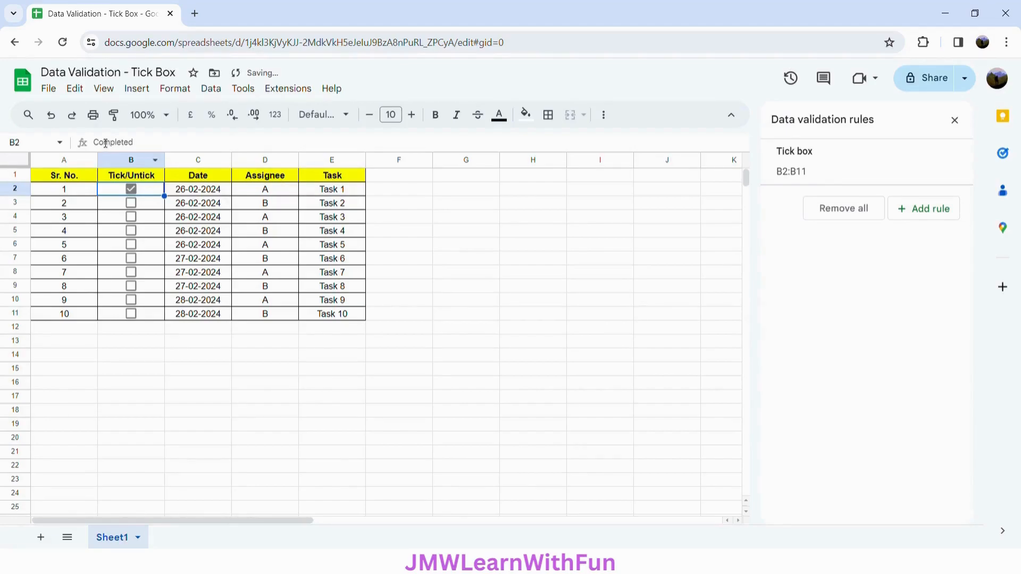
left_click(133, 191)
left_click(955, 121)
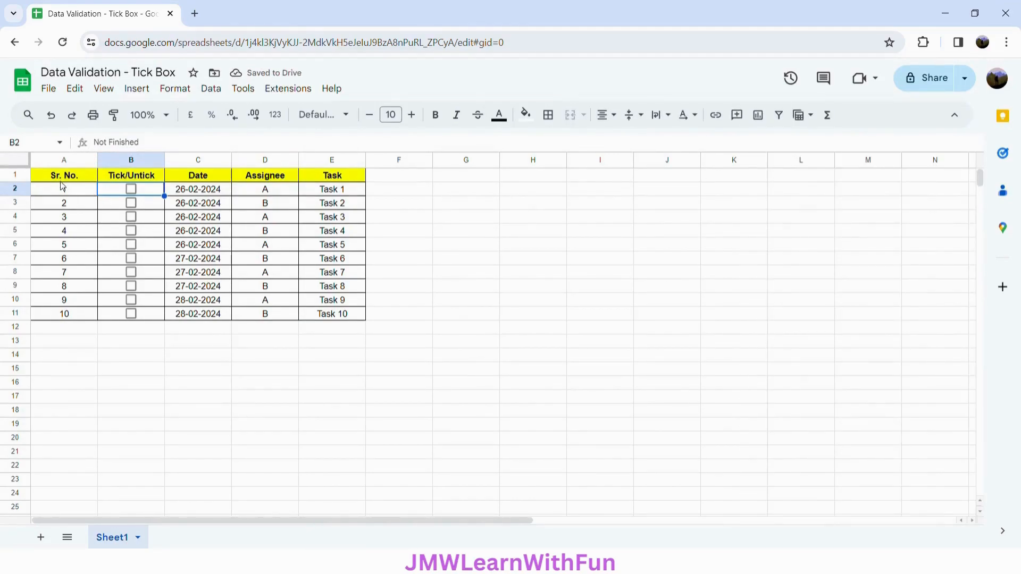
Try out the tick boxes in B2, B5 and B7 by ticking them and clearing them again.
left_click(131, 190)
left_click(131, 232)
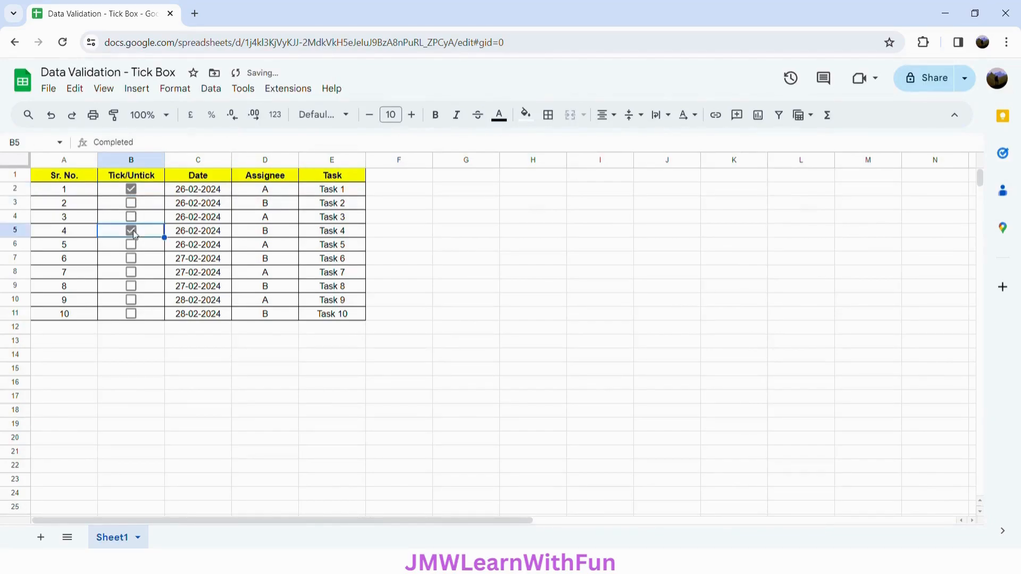
left_click(132, 259)
left_click(131, 261)
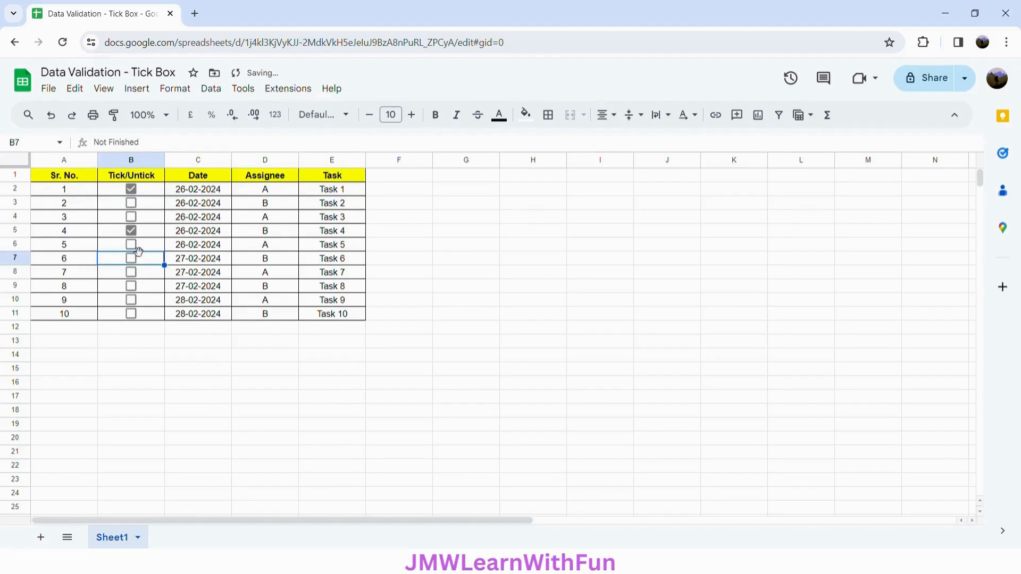
left_click(131, 231)
left_click(133, 191)
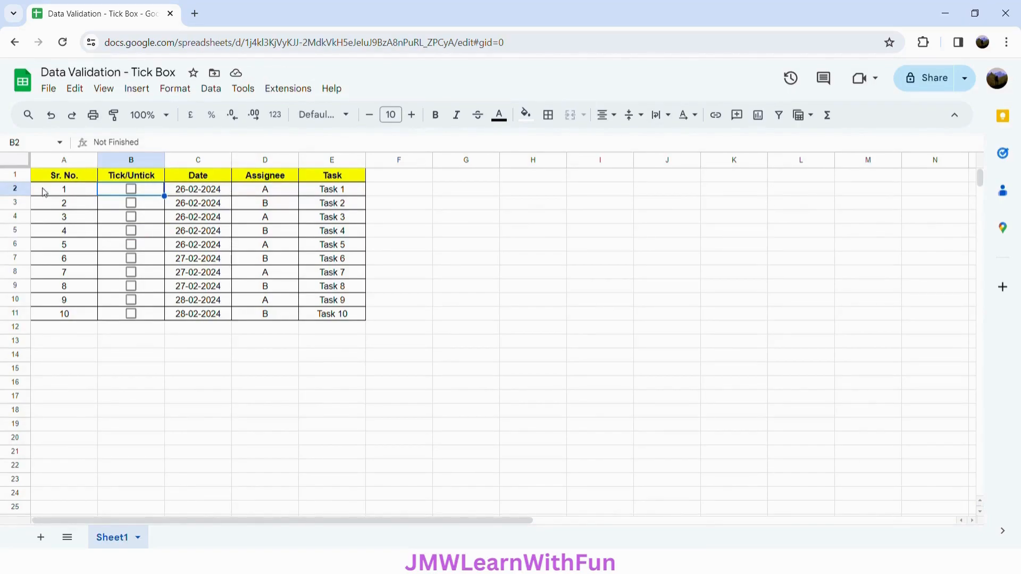
Start a conditional formatting rule for A2:E11 with the condition Custom formula is.
left_click_drag(44, 193, 328, 319)
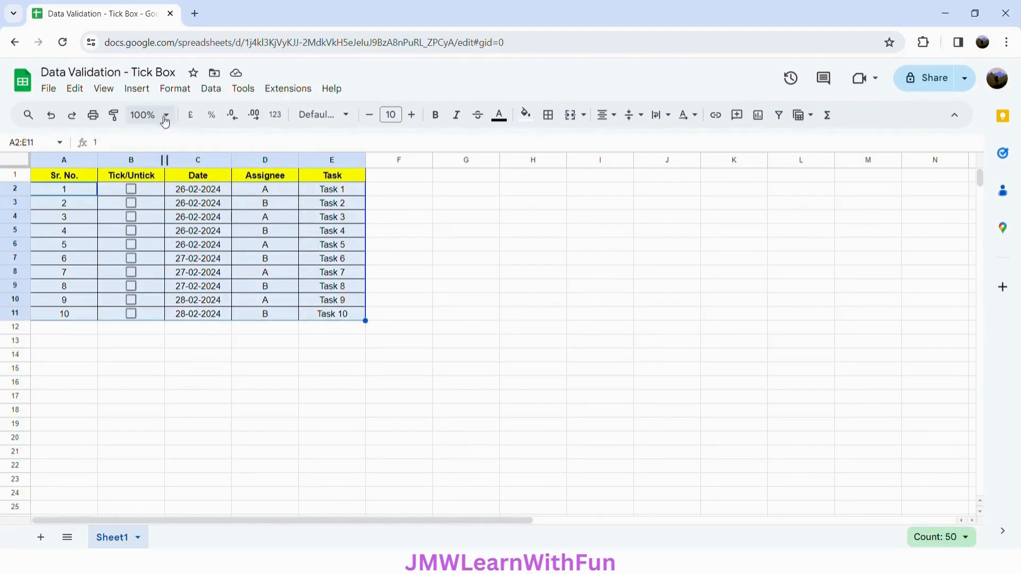
left_click(180, 94)
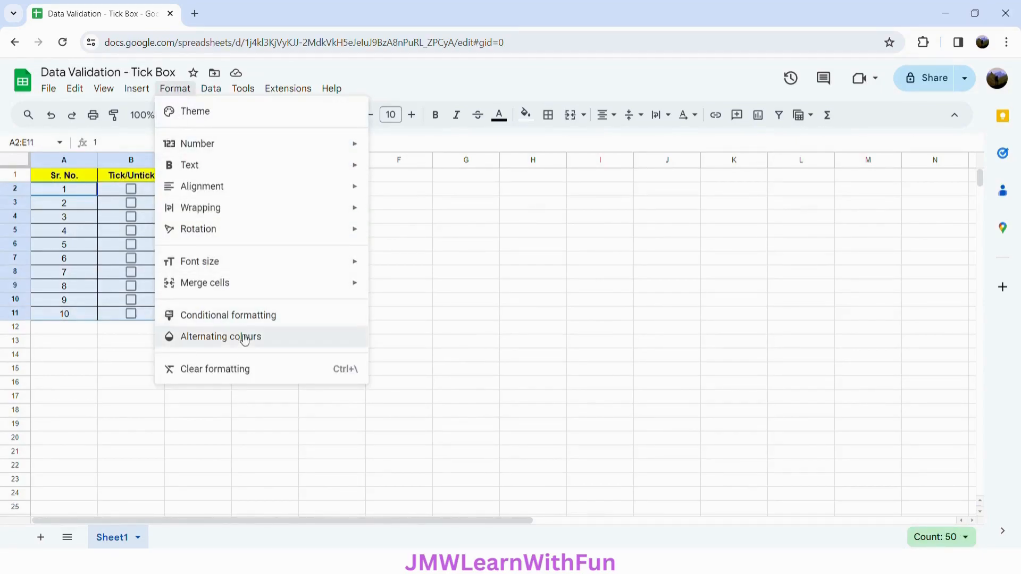
left_click(243, 318)
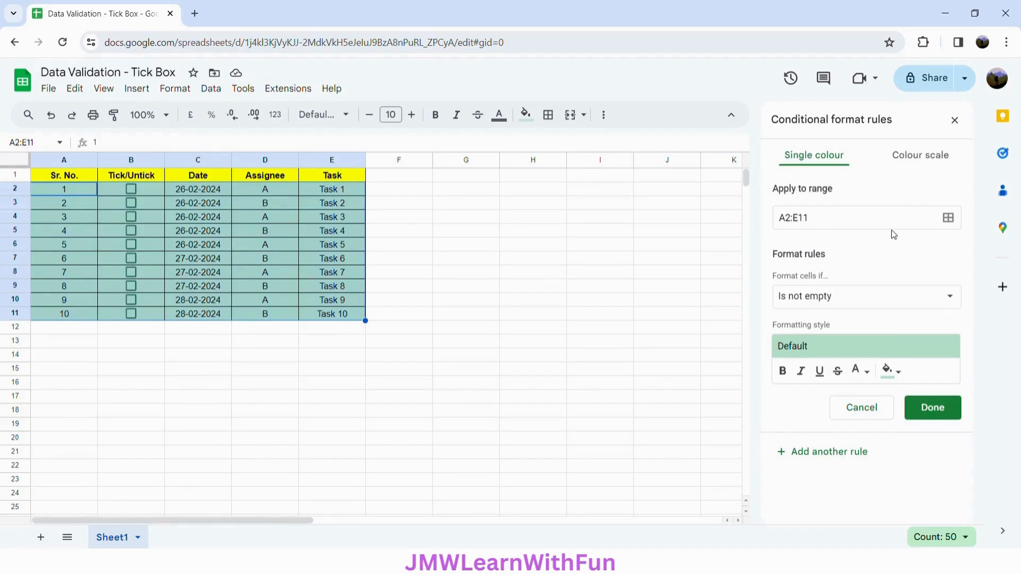
left_click(847, 303)
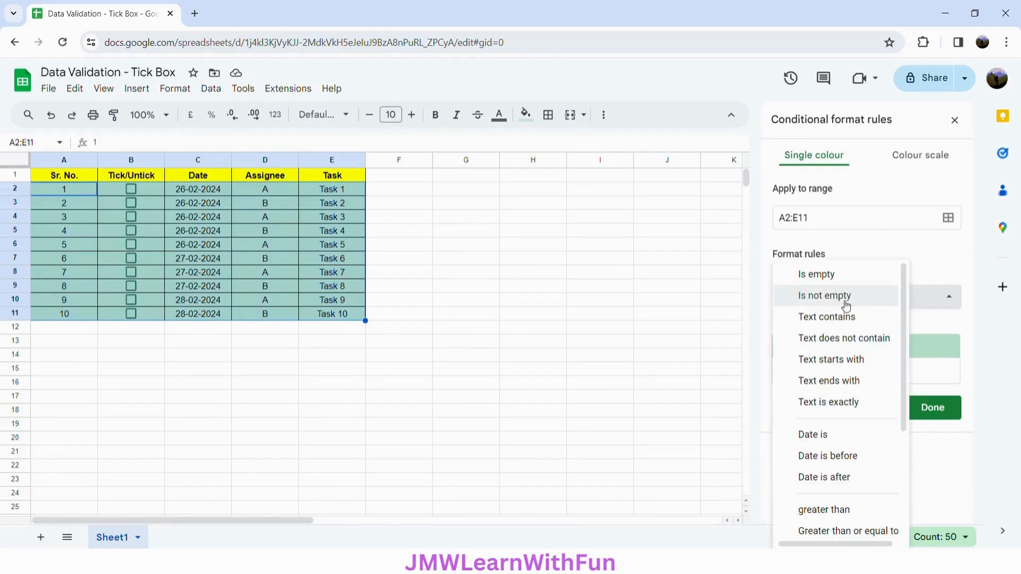
left_click_drag(903, 292, 901, 417)
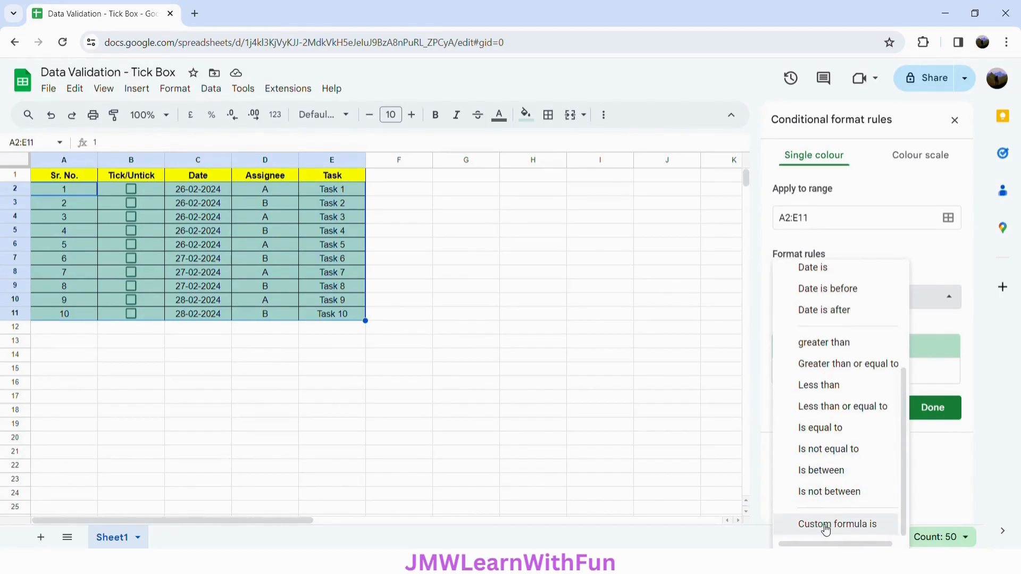
left_click(855, 526)
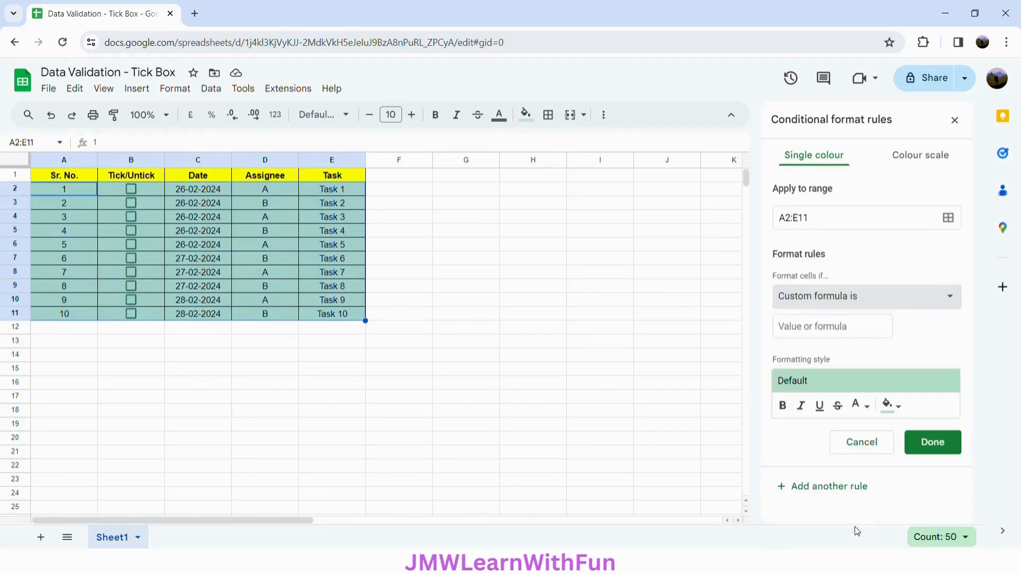
Enter =$B2="Completed" as the custom formula of the conditional formatting rule.
left_click(797, 328)
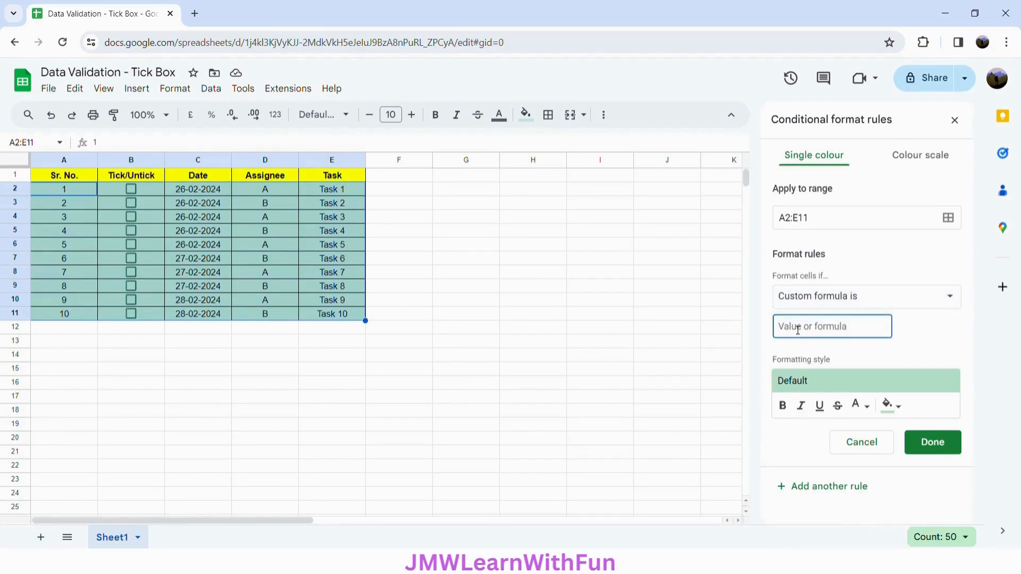
type("=")
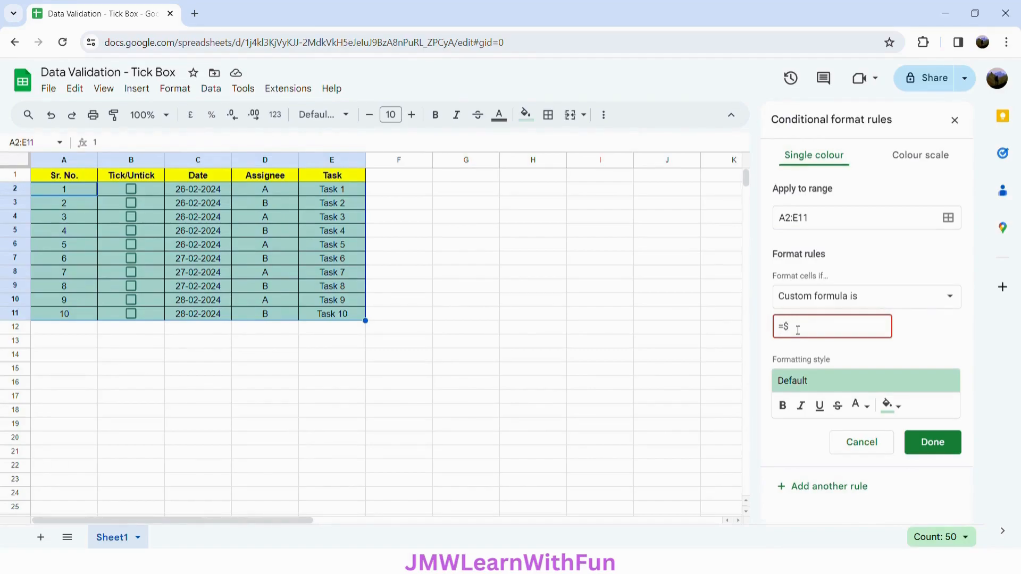
type("$B2=")
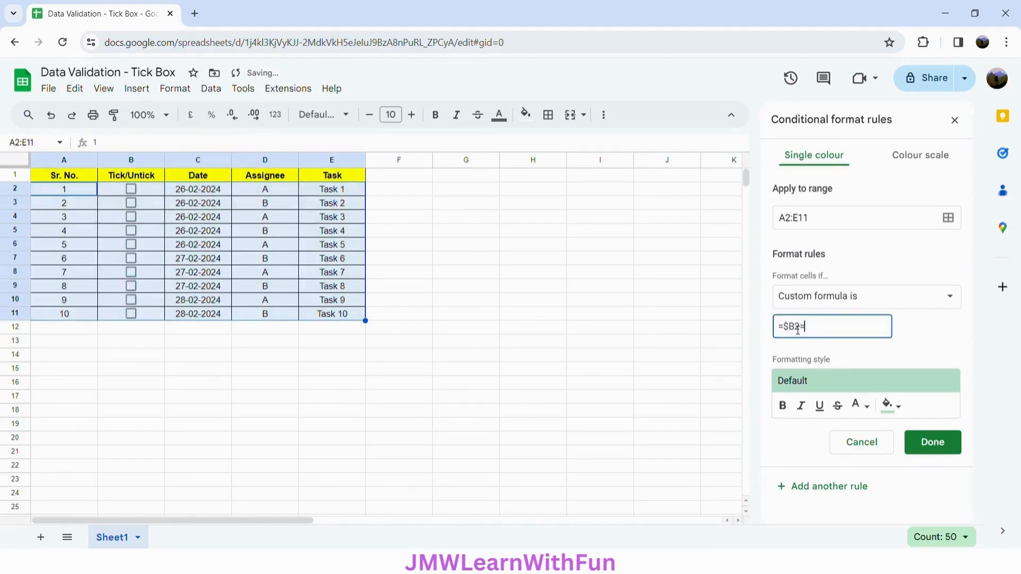
type("\"")
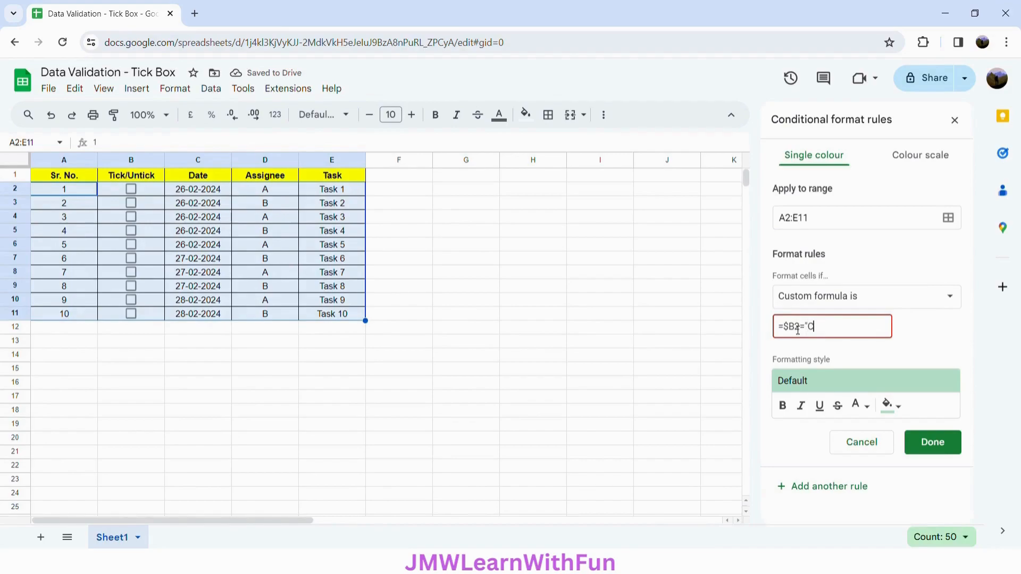
type("Completed")
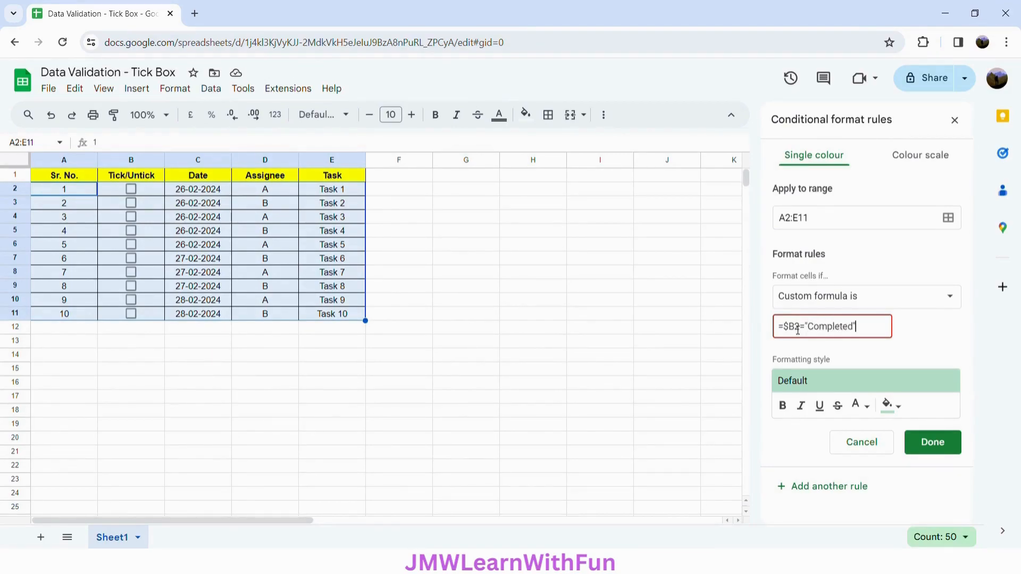
Set the rule's formatting style to no fill, strike-through and grey text, and save the conditional formatting rule.
left_click(891, 405)
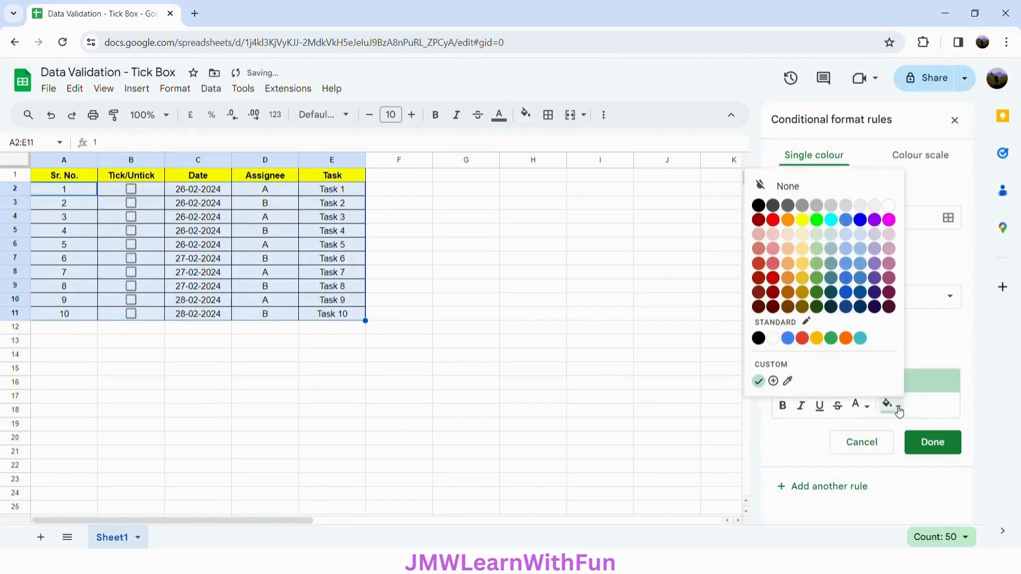
left_click(793, 190)
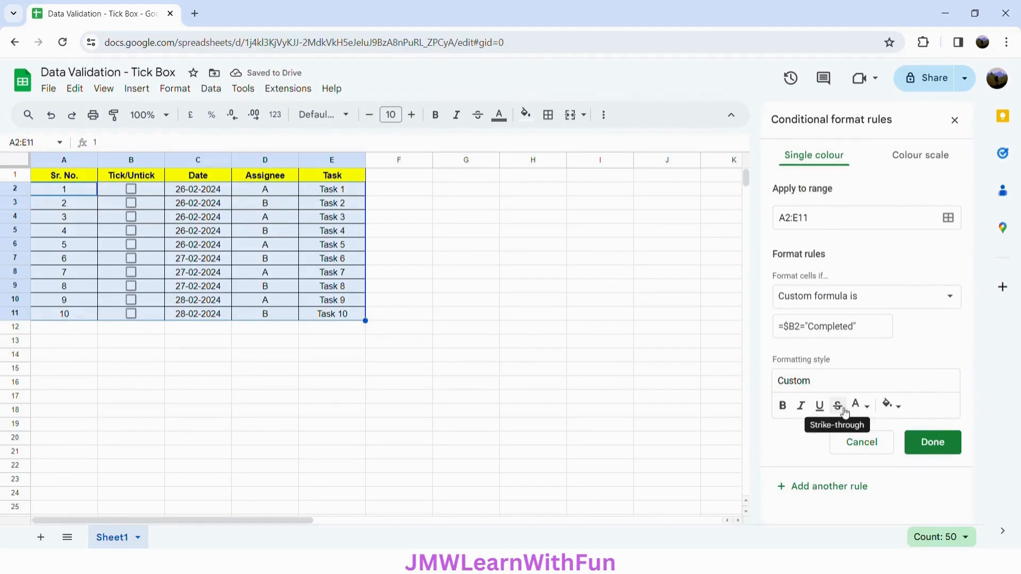
left_click(843, 411)
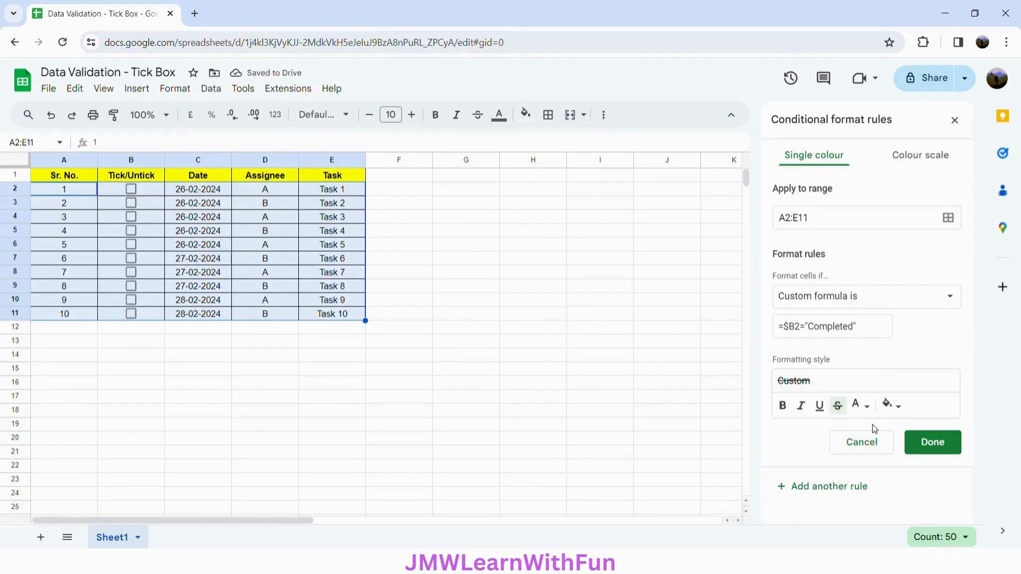
left_click(868, 412)
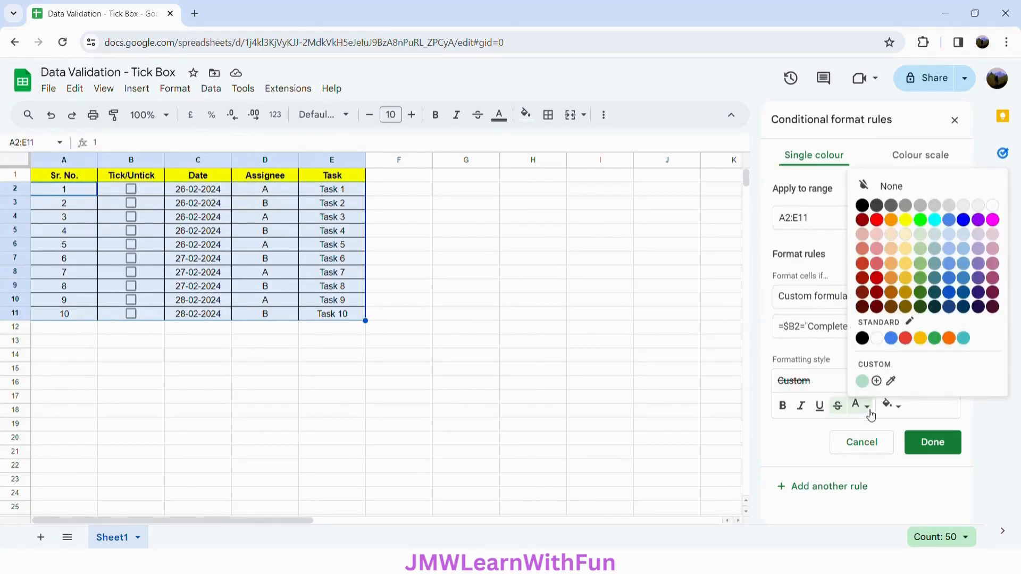
left_click(870, 414)
left_click(870, 414)
left_click(936, 210)
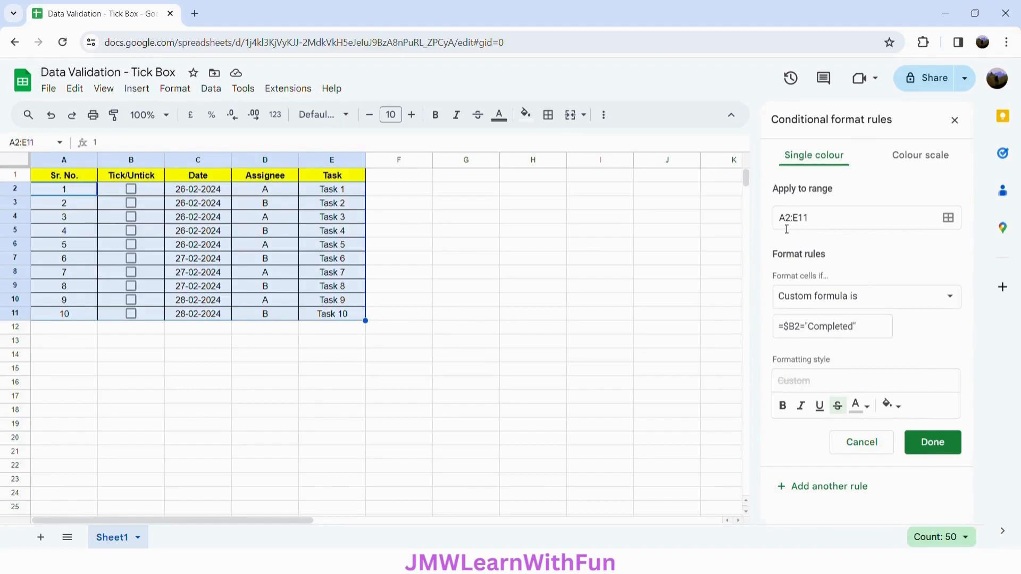
left_click(936, 450)
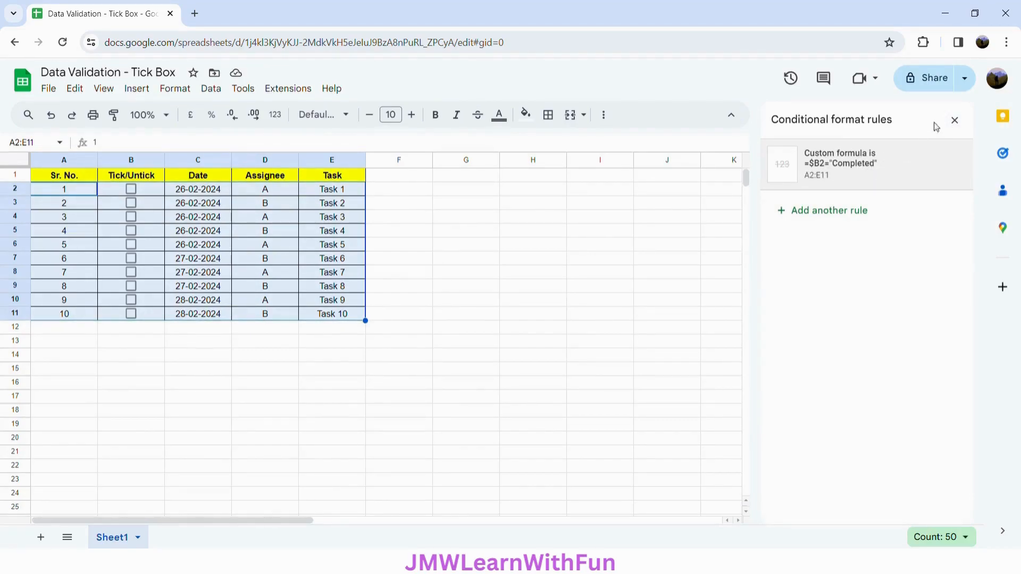
left_click(955, 120)
left_click(553, 207)
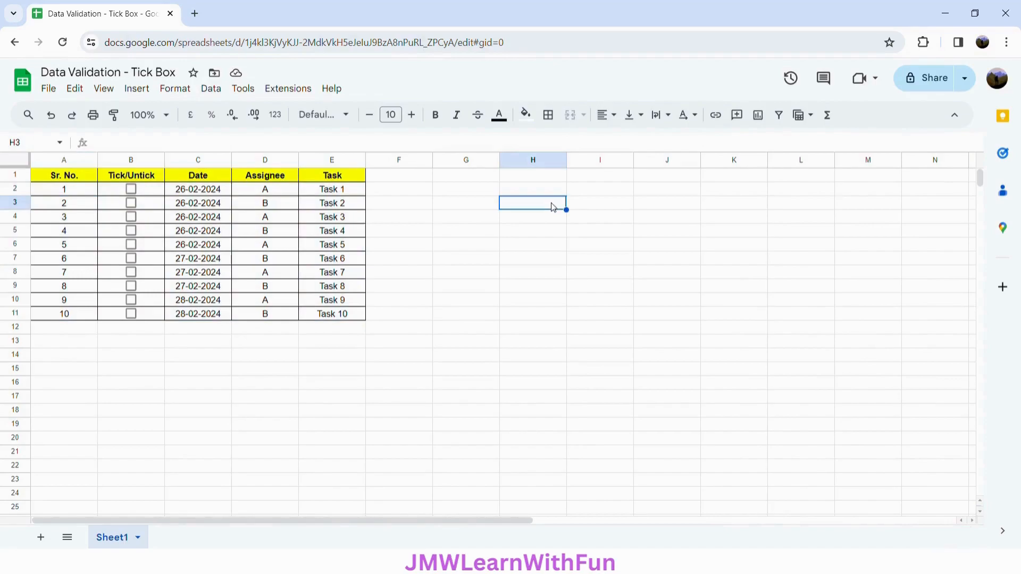
Test the conditional formatting by ticking and clearing the boxes in B2, B5, B8 and B11.
left_click(132, 191)
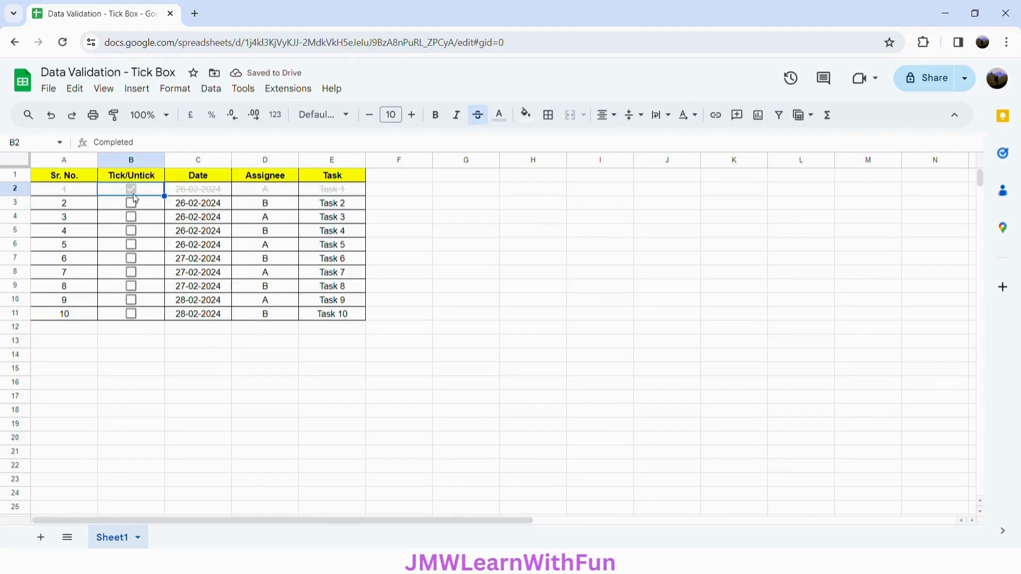
left_click(133, 194)
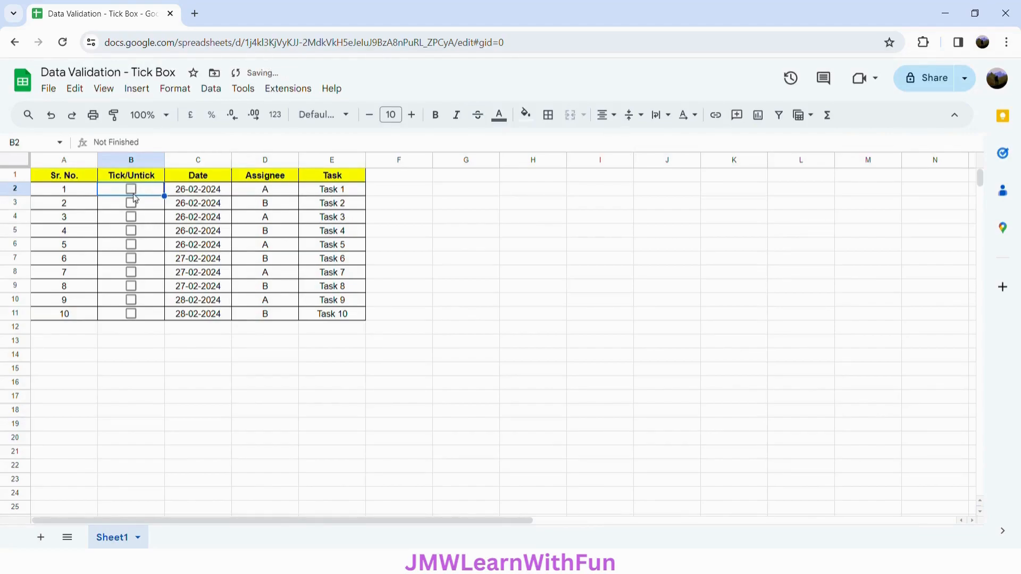
left_click(131, 233)
left_click(131, 271)
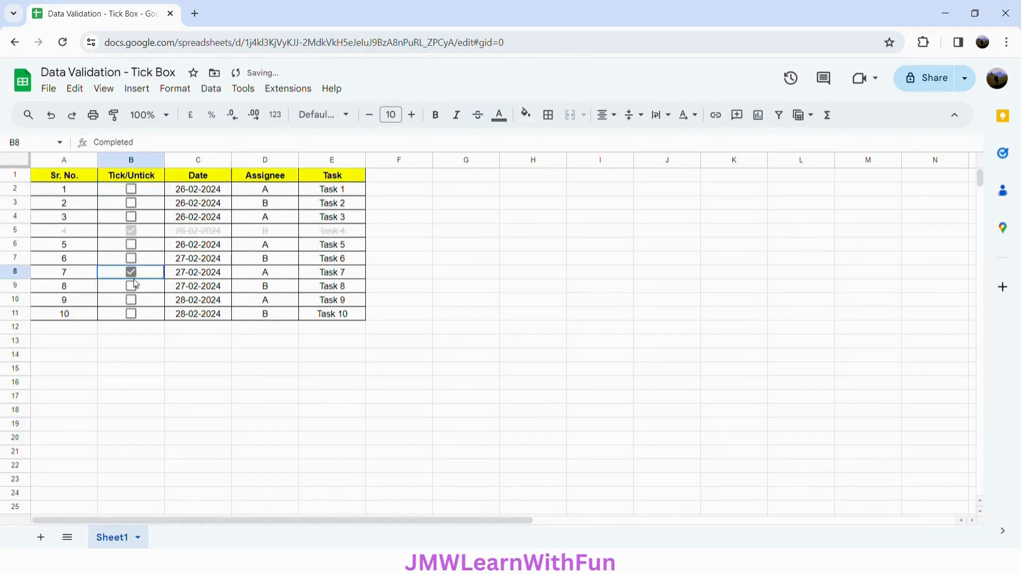
left_click(134, 313)
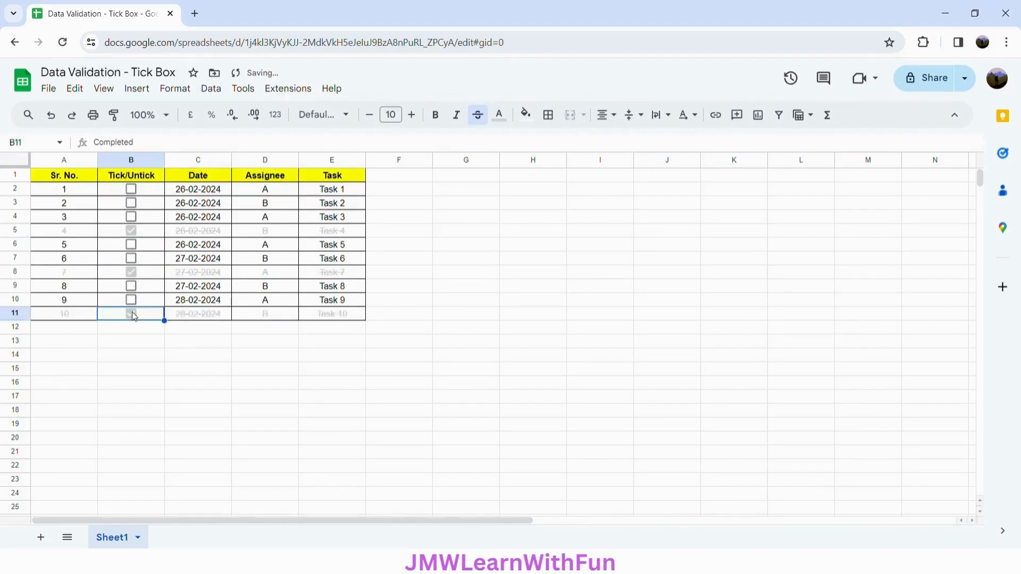
left_click(133, 314)
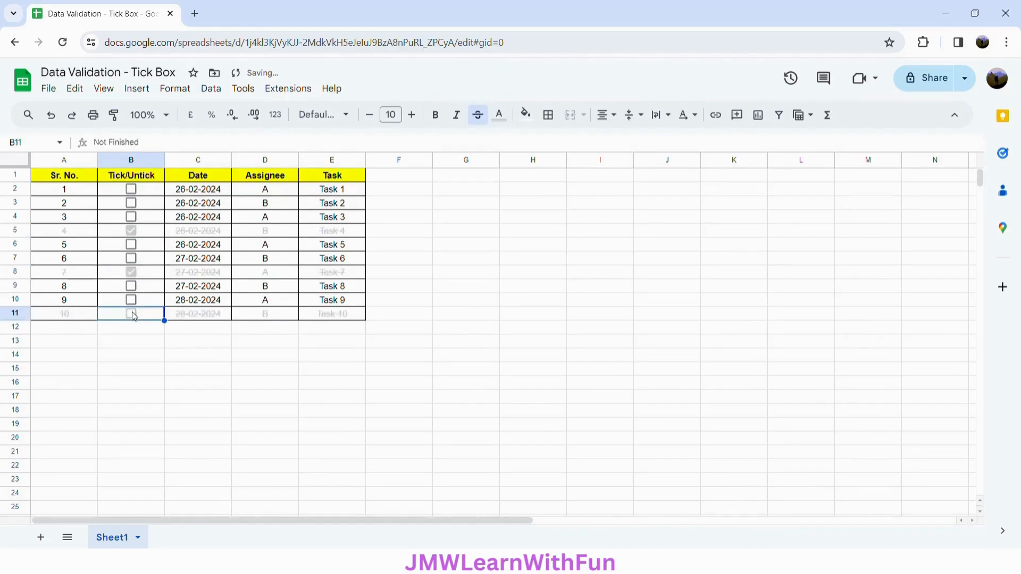
left_click(132, 274)
left_click(133, 234)
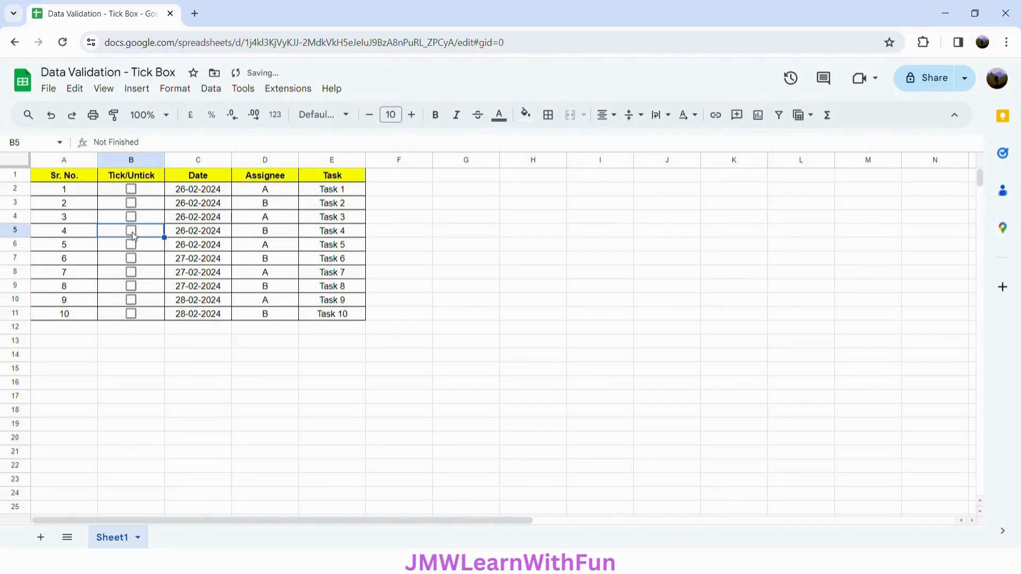
Insert one row above the table's header row.
left_click(21, 177)
right_click(22, 179)
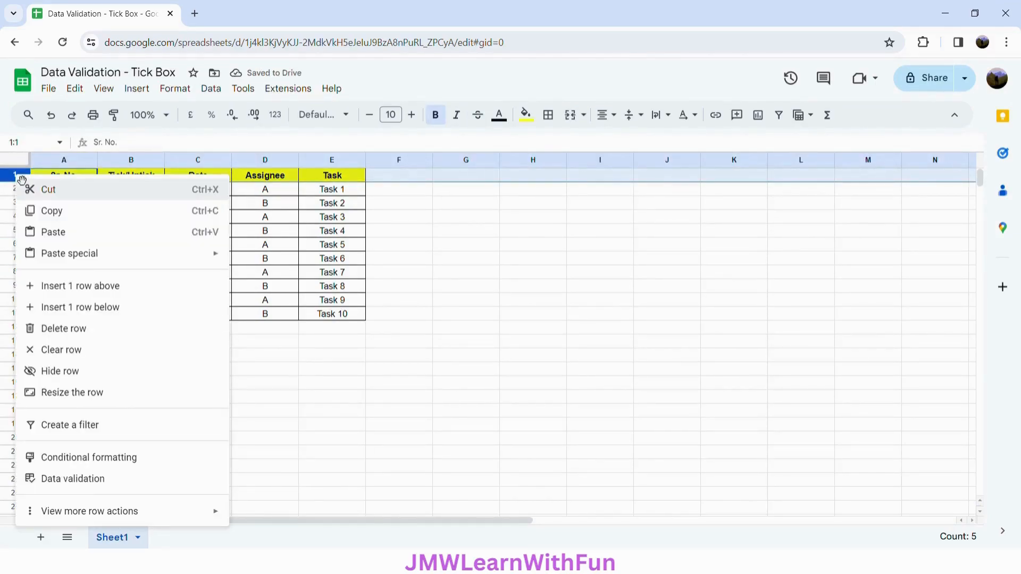
left_click(78, 290)
Merge cells A1:D1 and enter the title Task List in the merged cell.
left_click(78, 177)
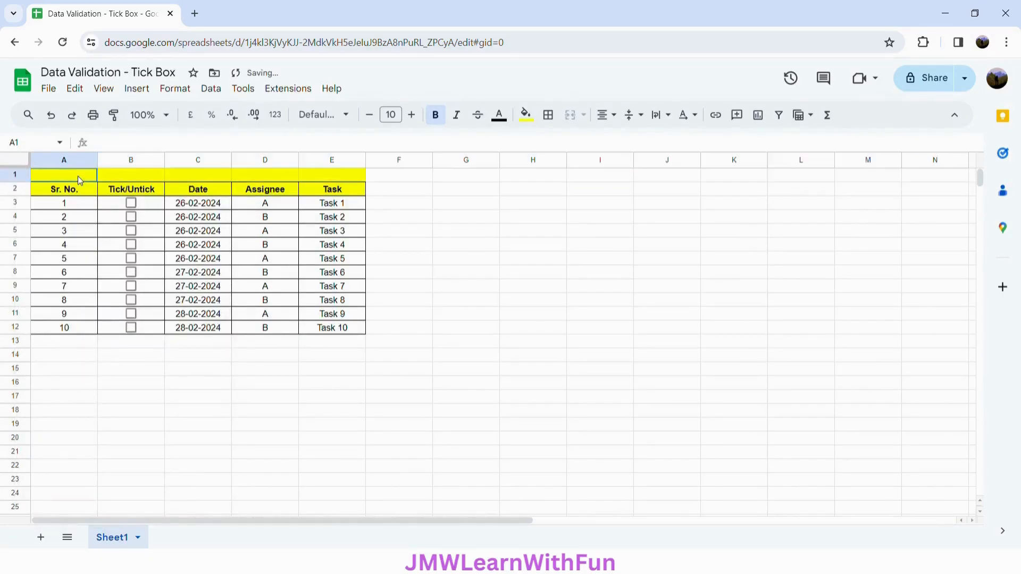
left_click_drag(129, 176, 257, 175)
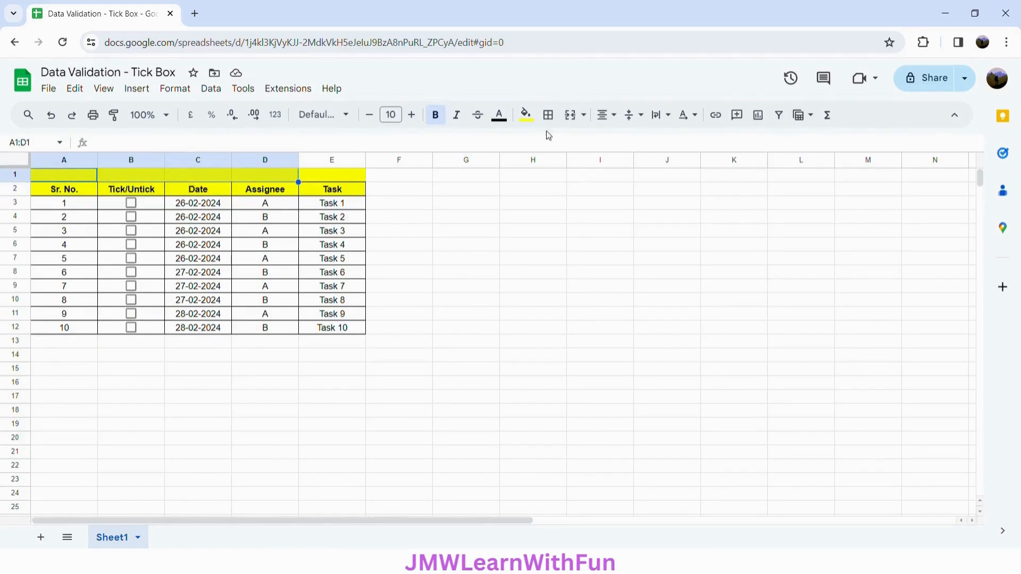
left_click(577, 120)
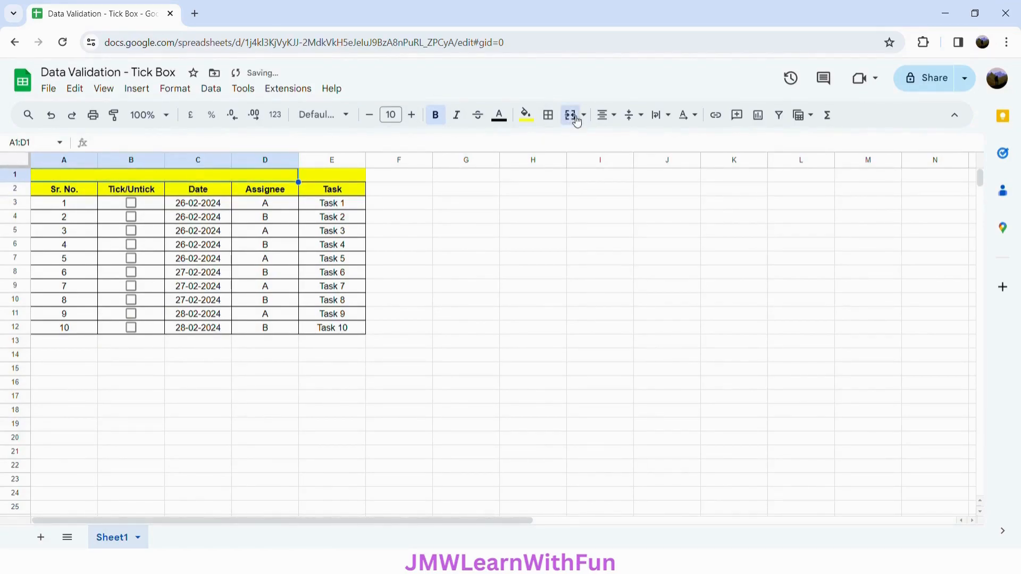
double_click(217, 177)
type("Task List")
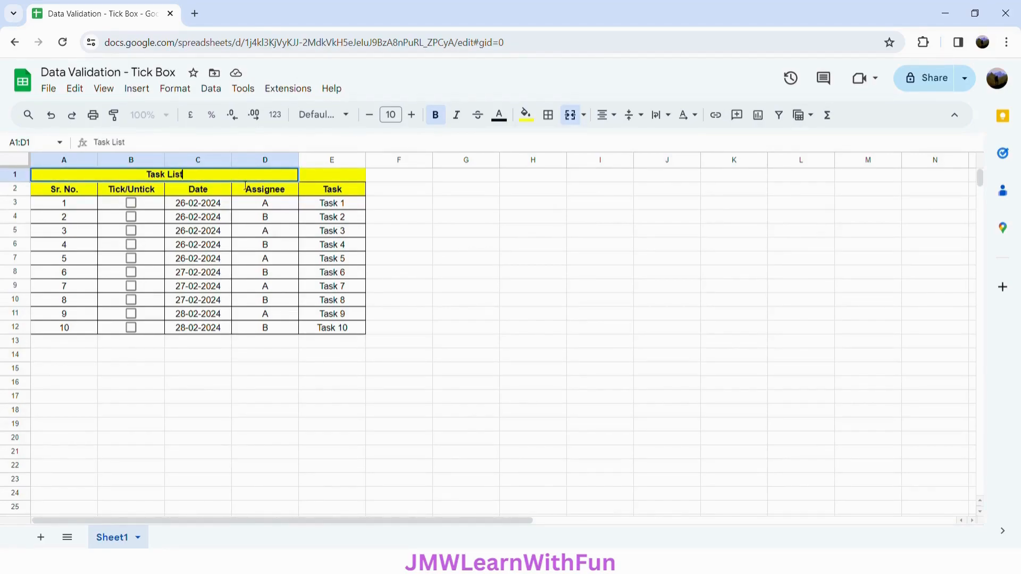
Start a COUNTIF formula in E1 and look at the function's syntax help.
left_click(315, 176)
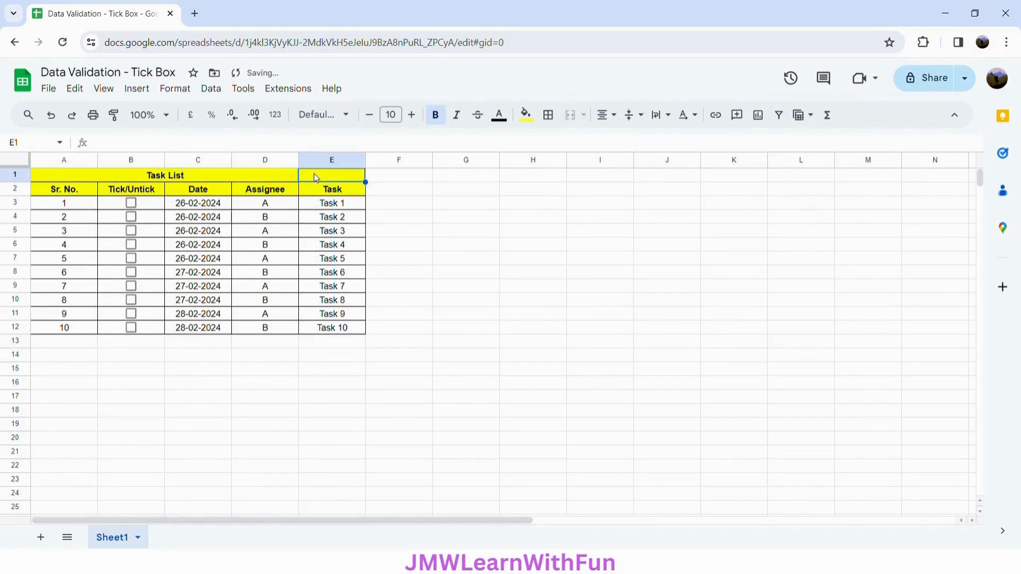
type("=CO")
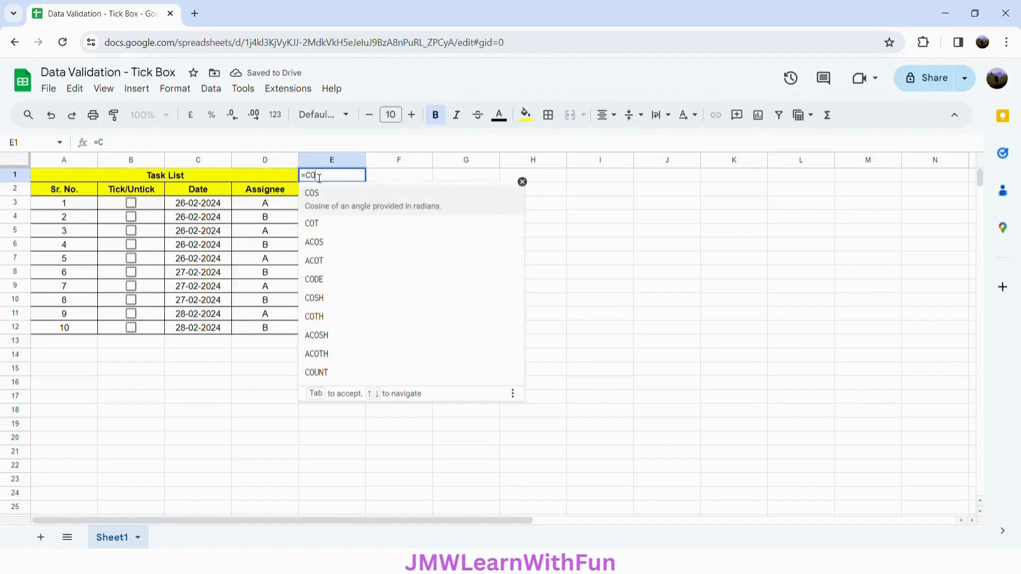
type("UNTIF")
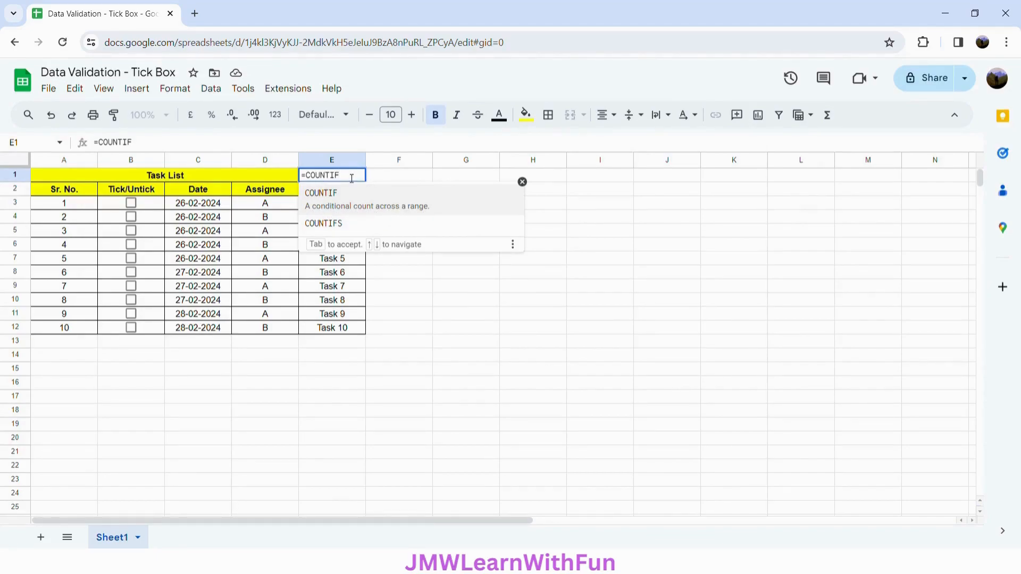
type("(")
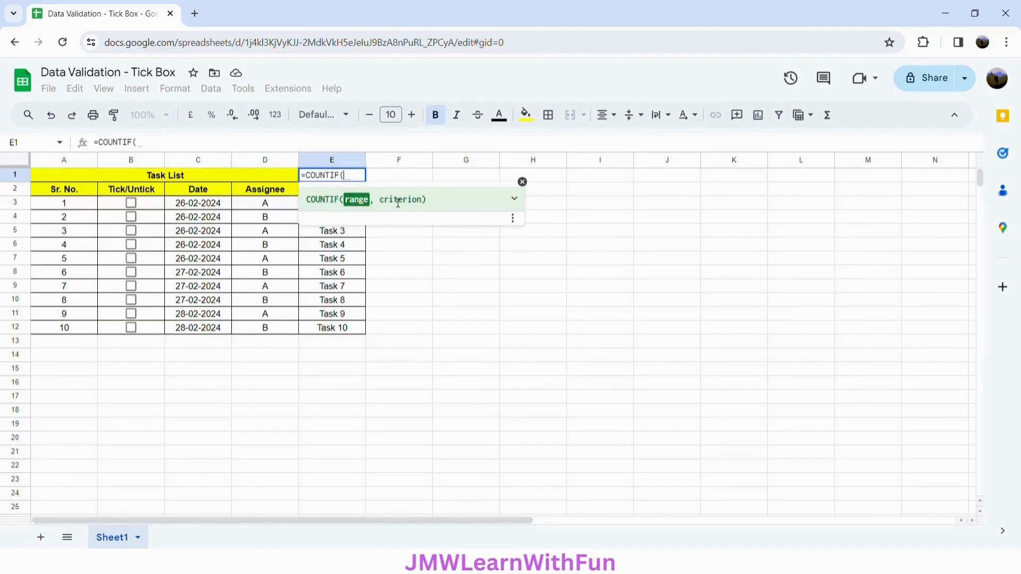
left_click(514, 199)
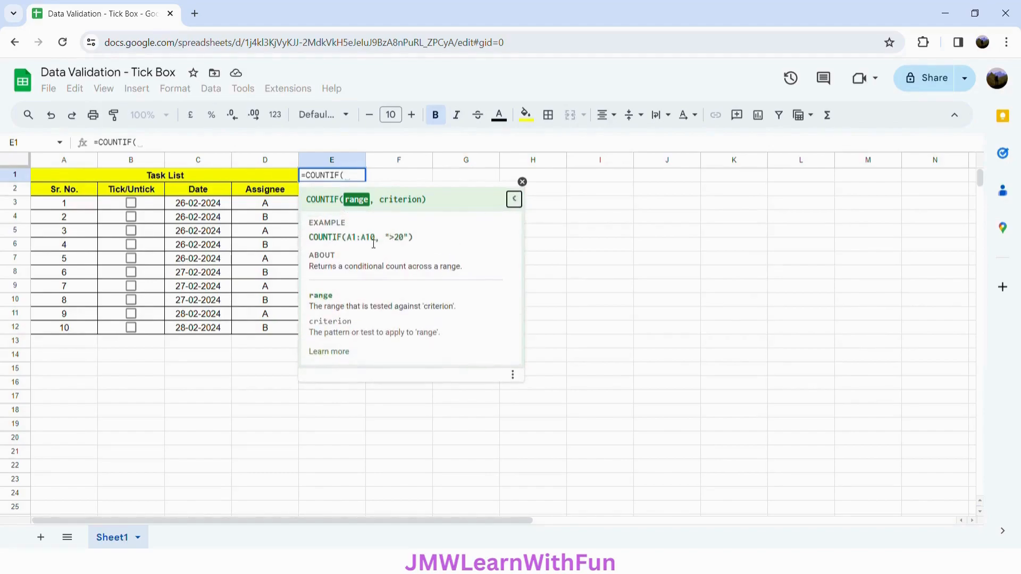
left_click(513, 202)
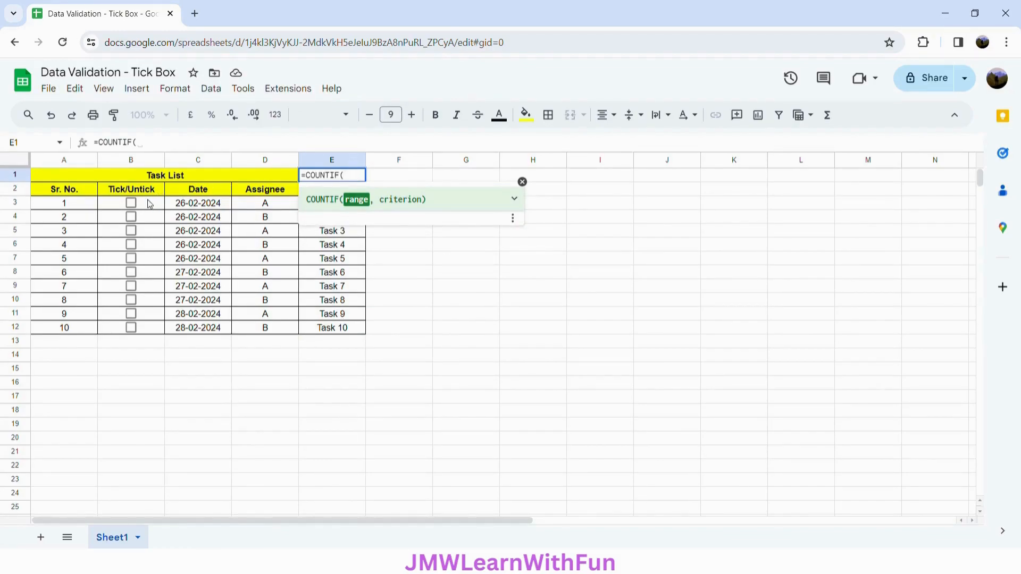
Complete the formula in E1 as =COUNTIF($B$3:$B$12,"Completed") with an absolute range.
left_click_drag(149, 205, 152, 327)
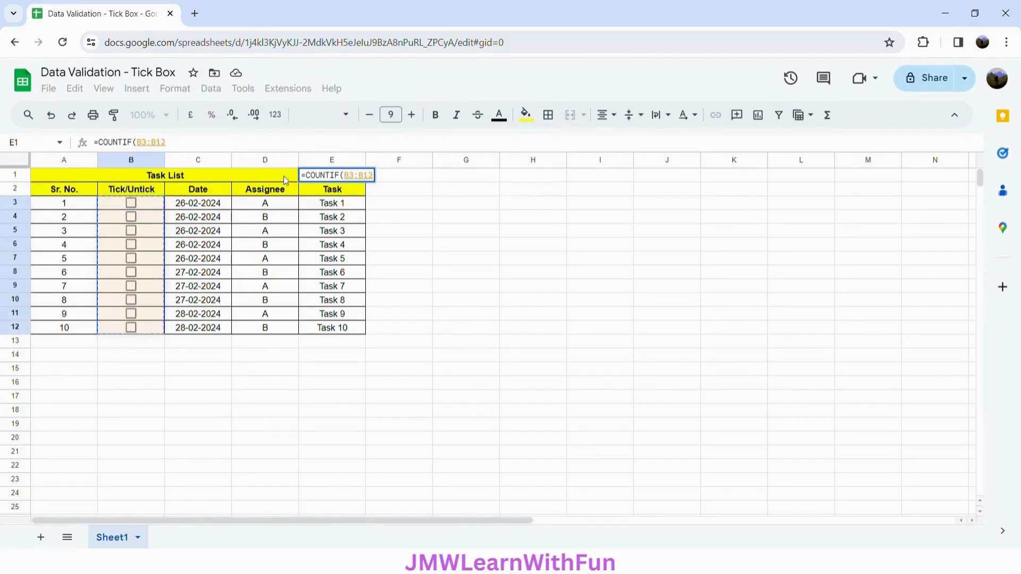
left_click(358, 181)
key("F4")
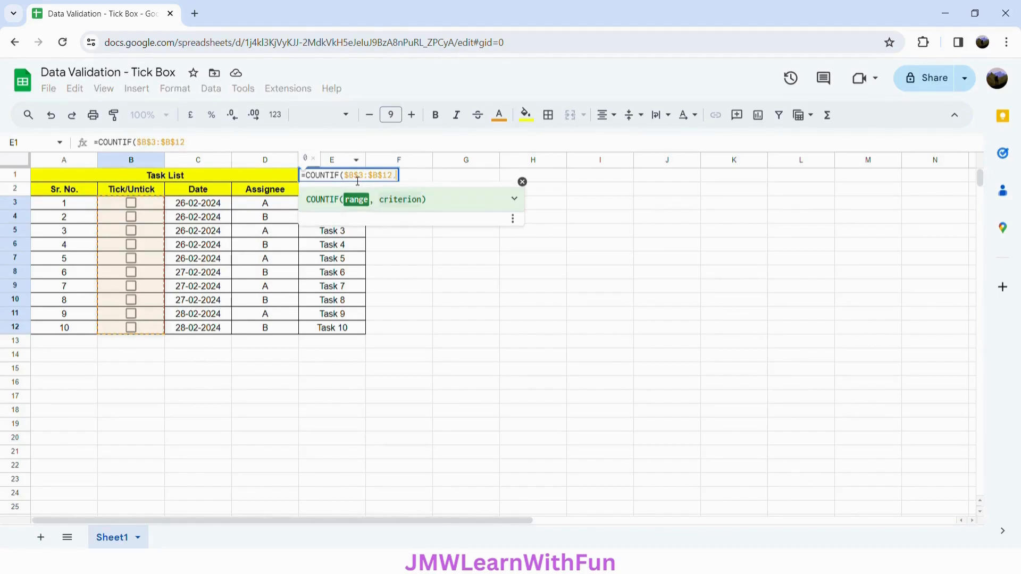
type(",")
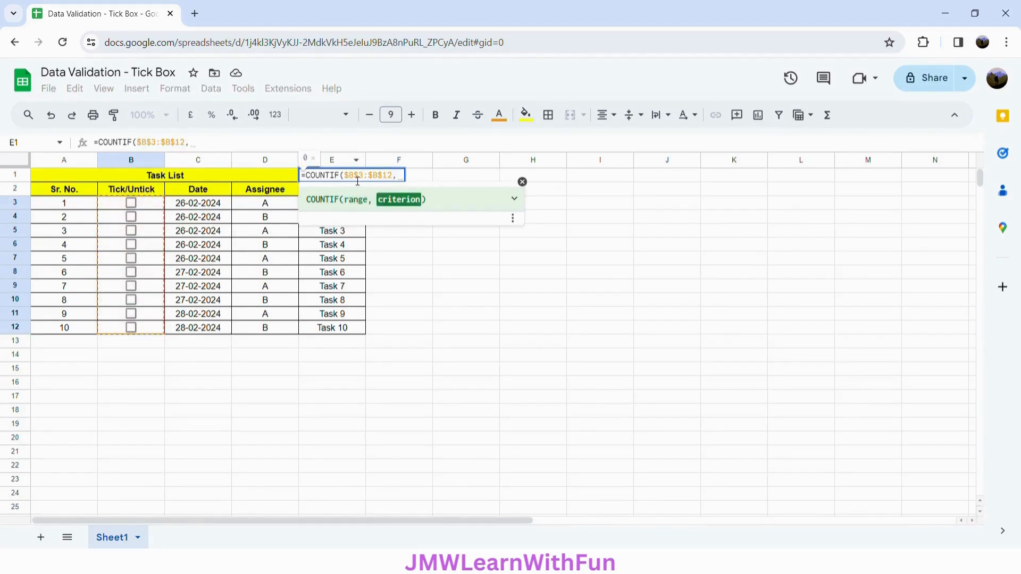
type("\"")
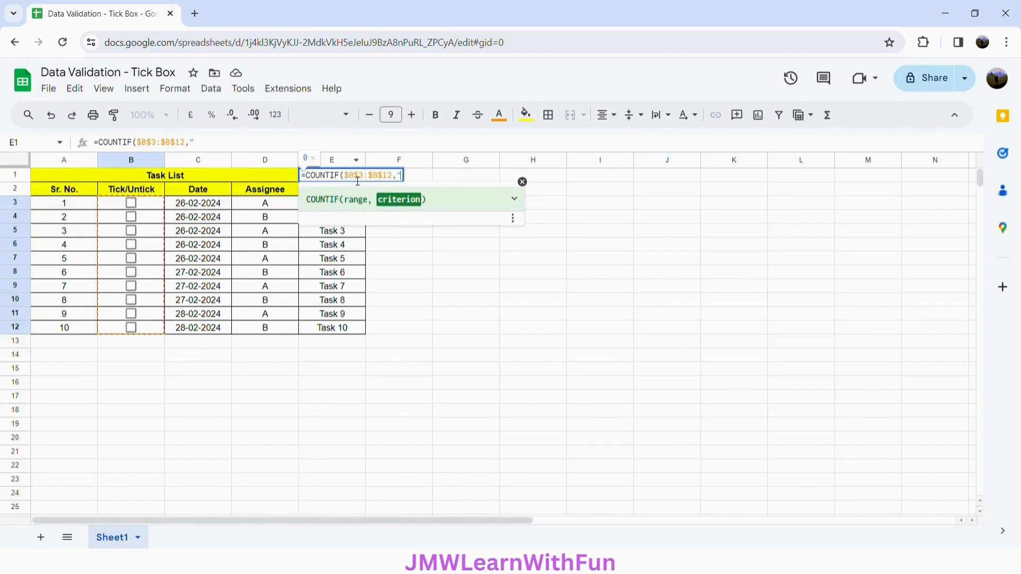
type("C")
type("omple")
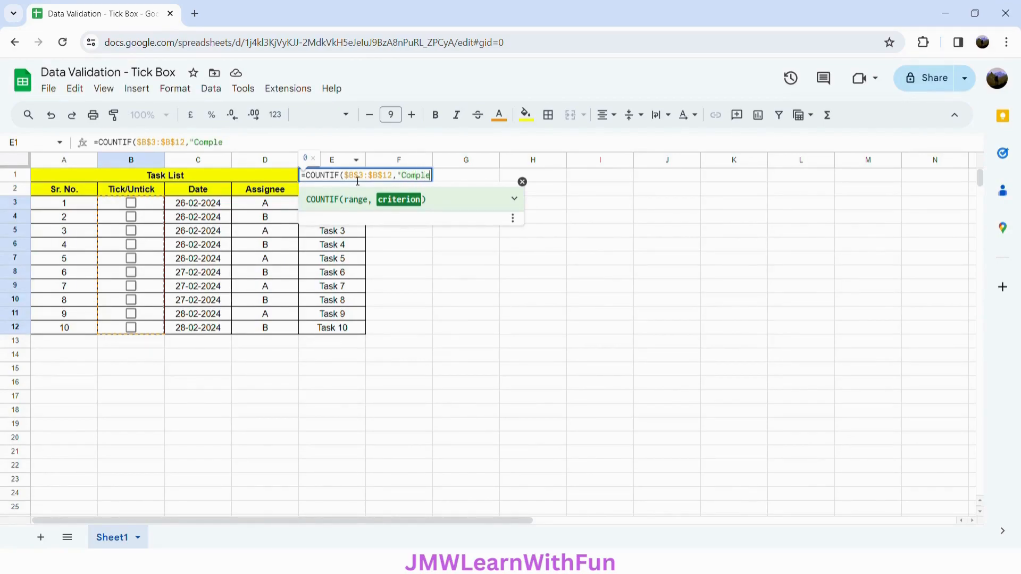
type("ted\")")
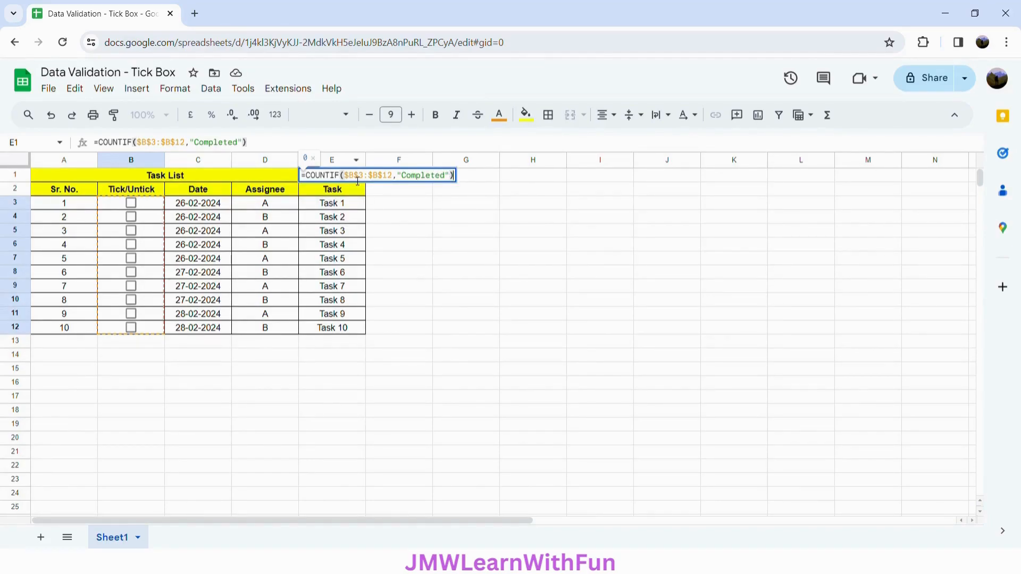
key("Return")
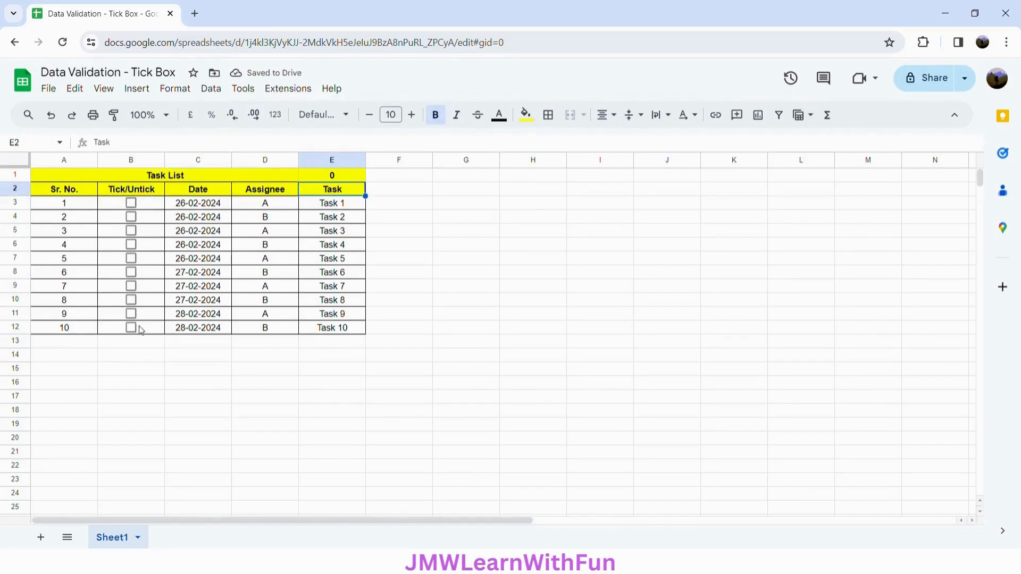
Tick the boxes in B3, B8 and B11 to check the completed-task count in E1.
left_click(314, 179)
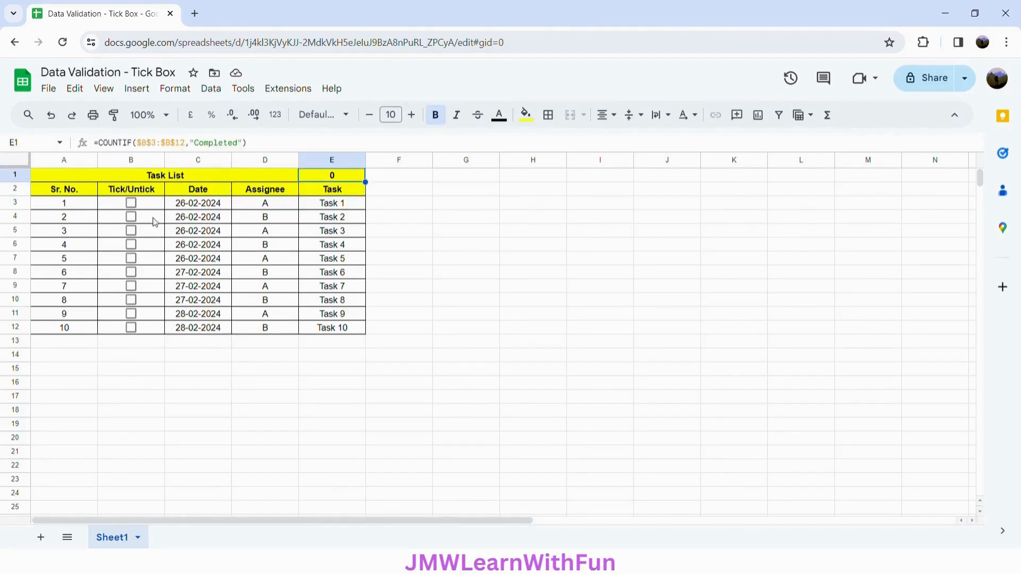
left_click(131, 205)
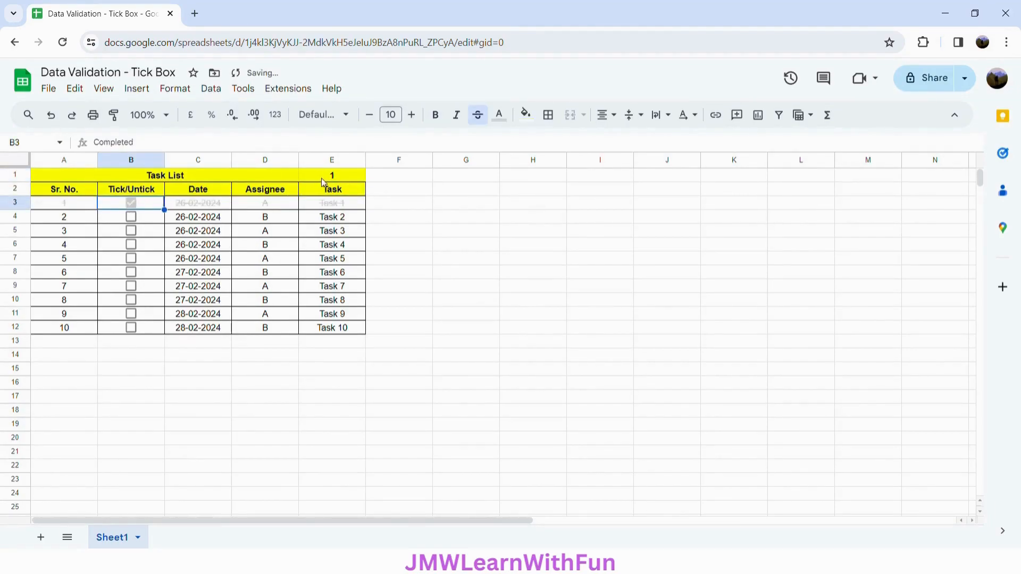
left_click(131, 272)
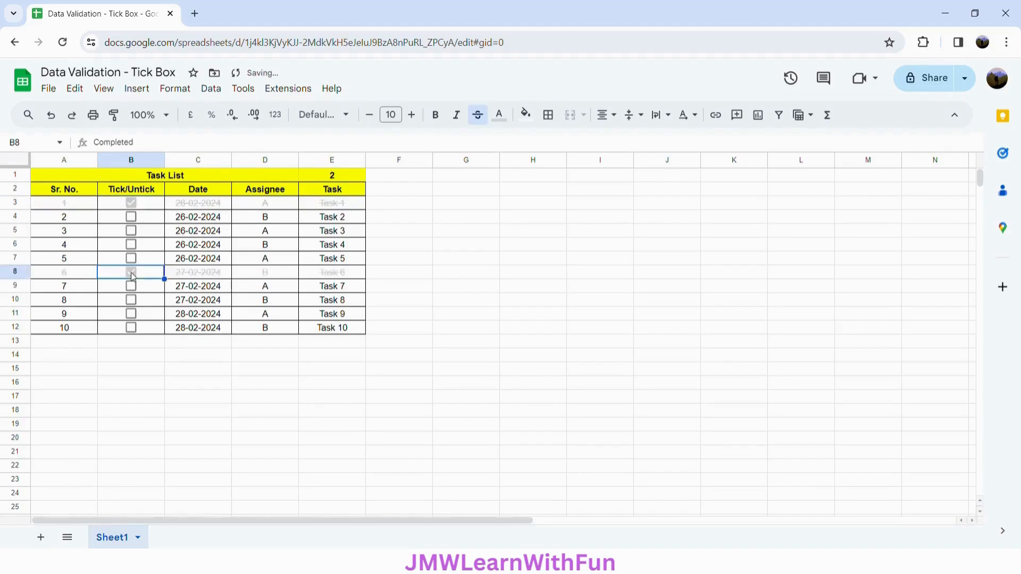
left_click(131, 314)
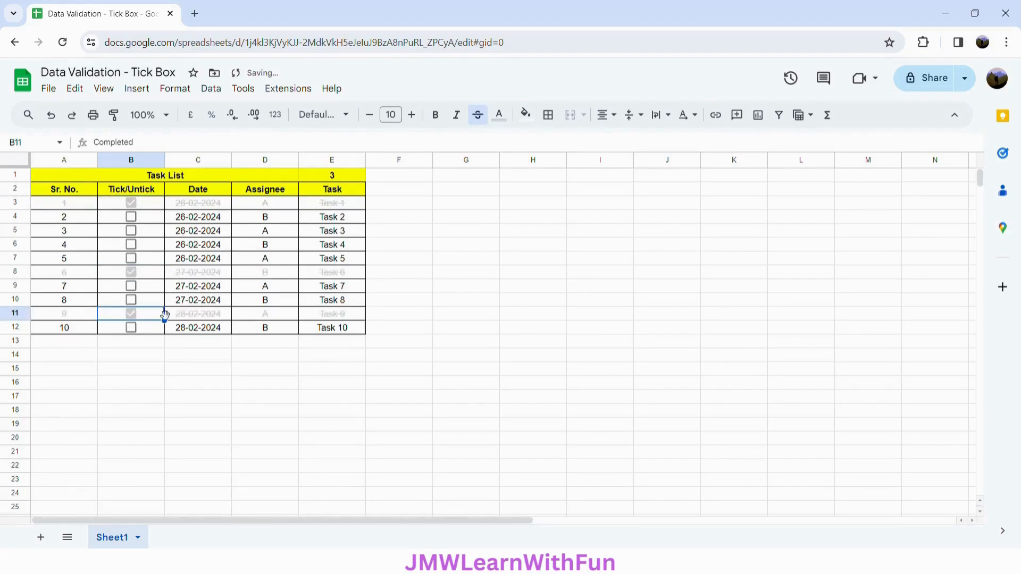
Untick the boxes in B11, B8 and B3 to clear all completed tasks.
left_click(131, 314)
left_click(133, 274)
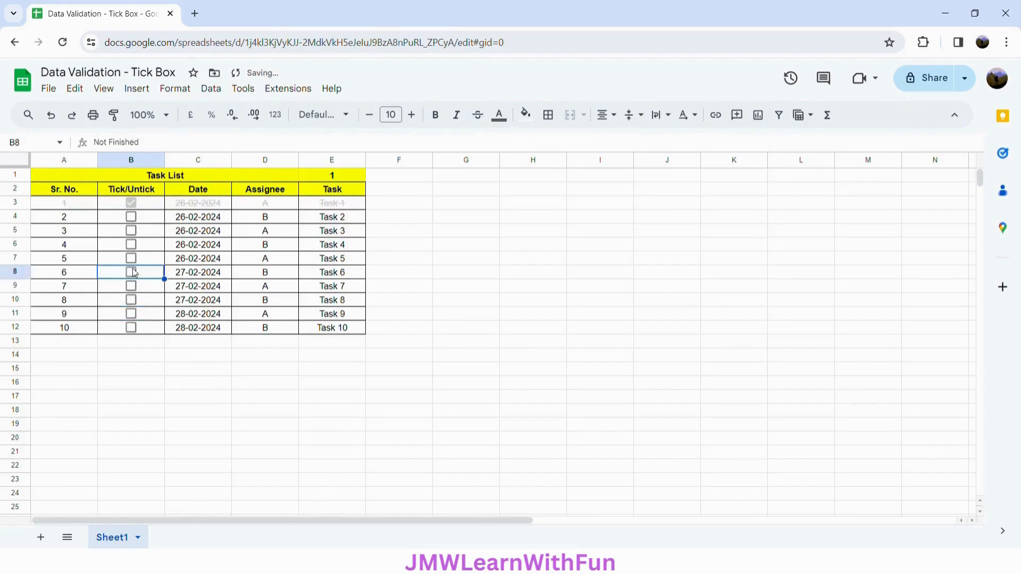
left_click(133, 207)
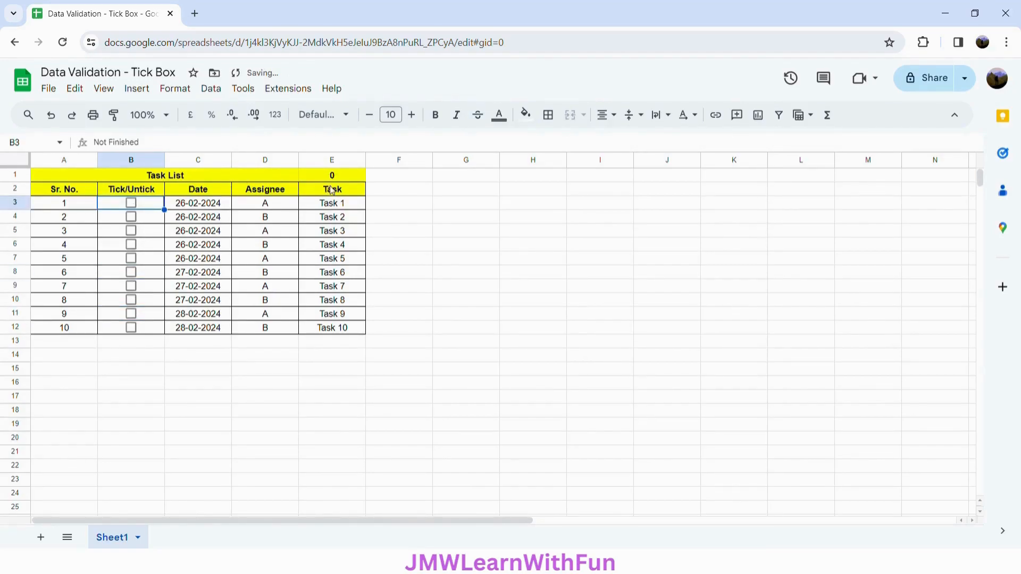
Wrap the existing COUNTIF in the E1 formula with an opening CONCATENATE( function.
left_click(341, 175)
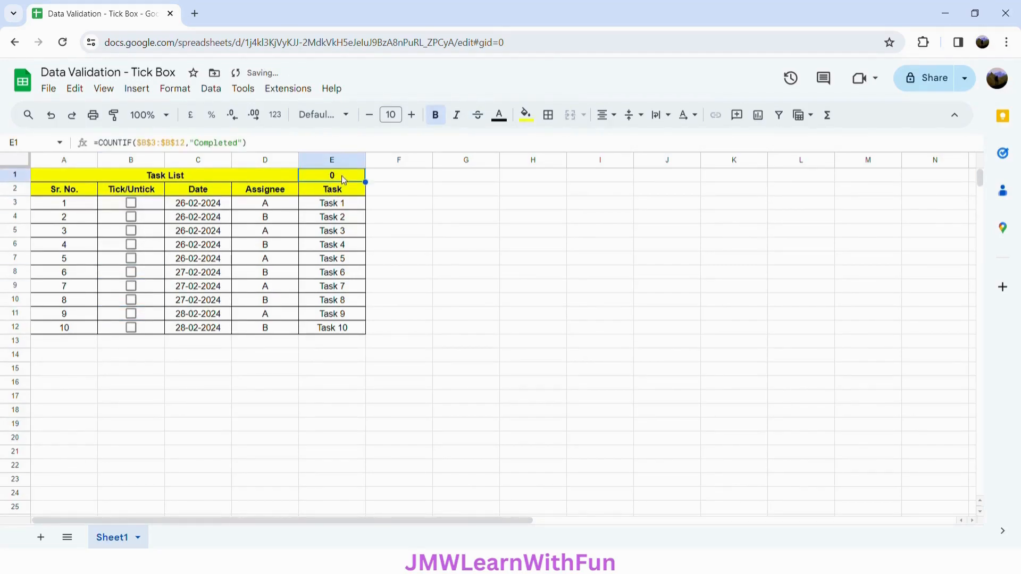
left_click(103, 144)
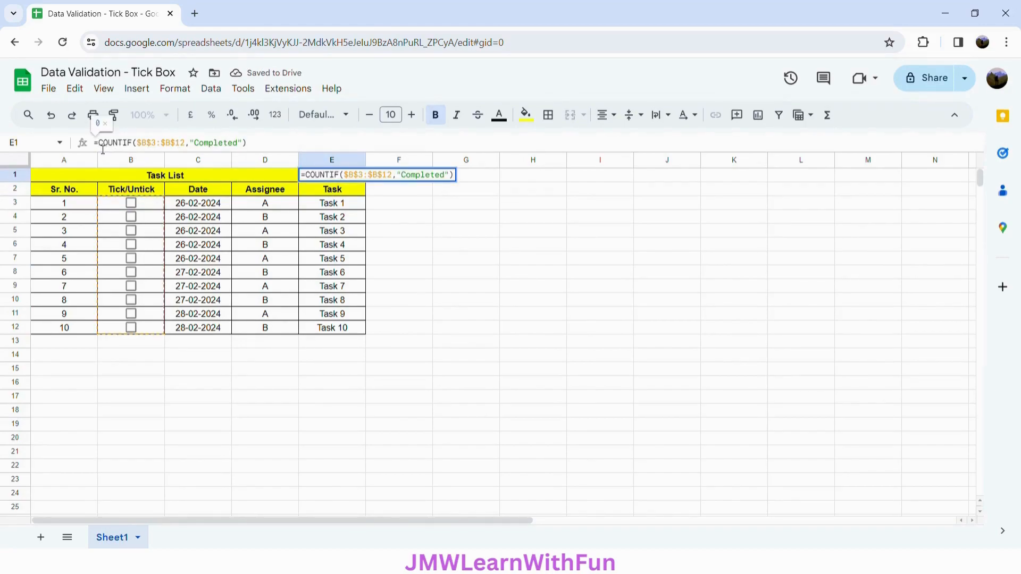
type("CONC")
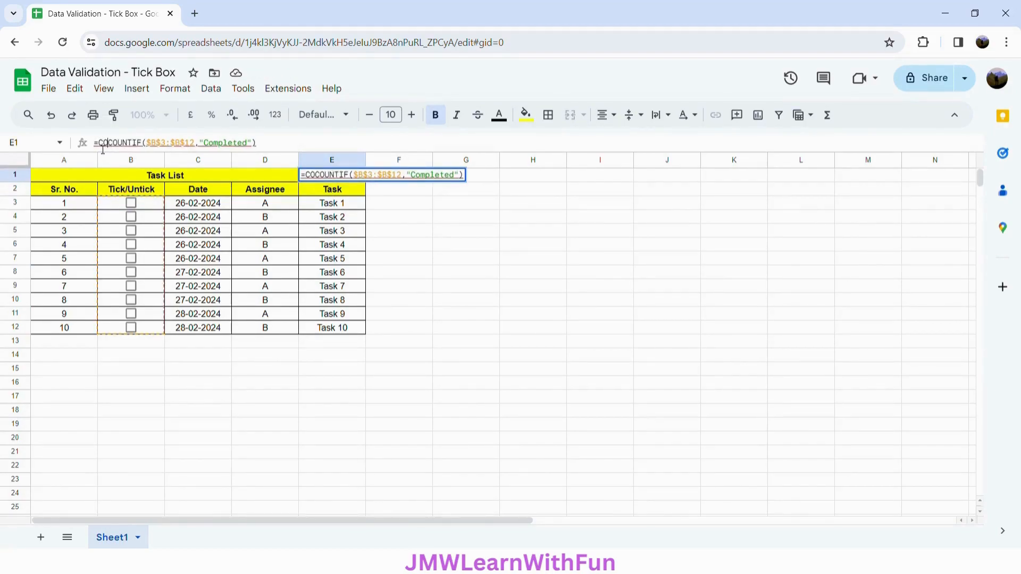
type("ATENATE")
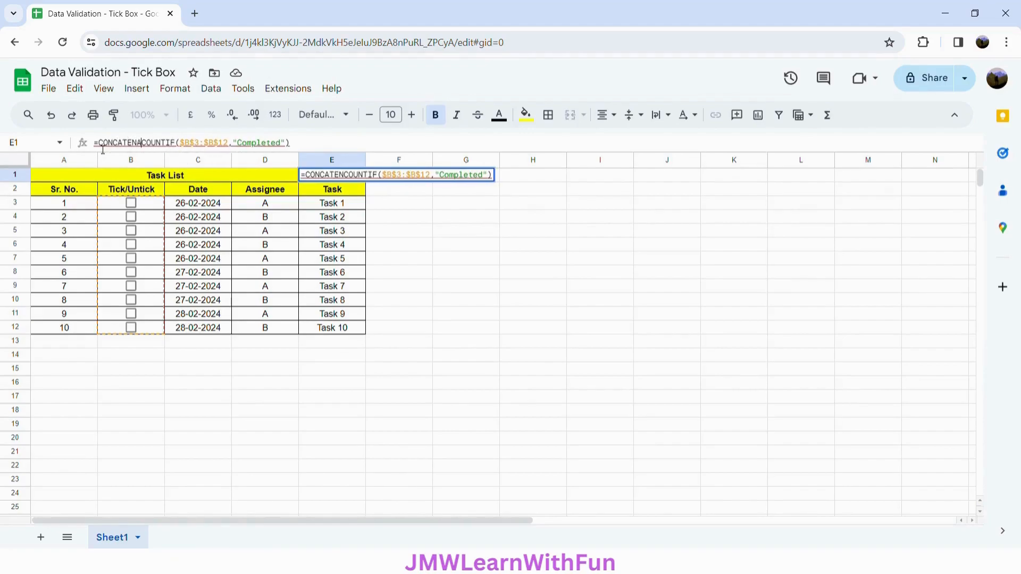
type("(")
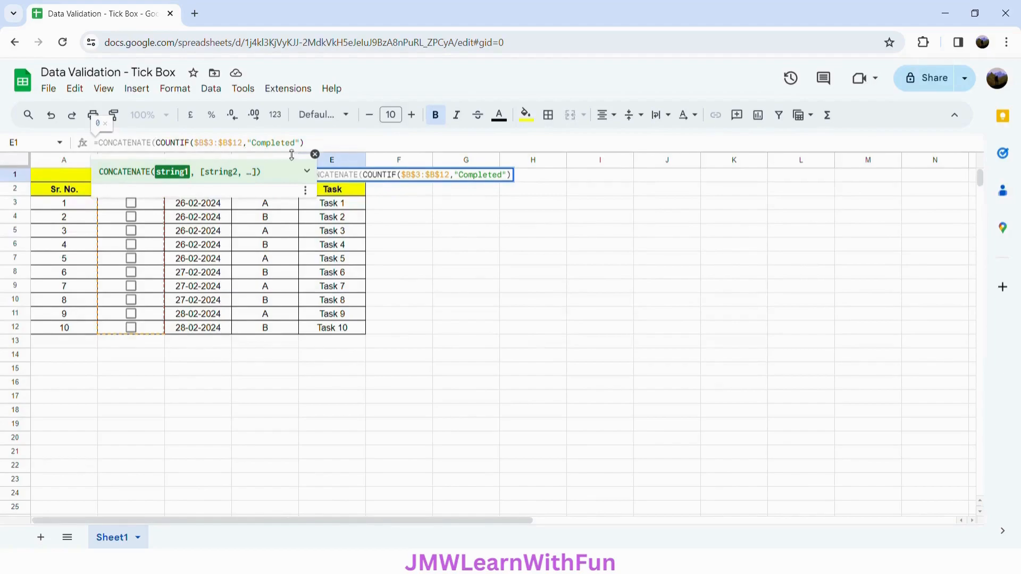
Append the text arguments "/" and " Completed" after the COUNTIF in E1 and close the CONCATENATE function.
left_click(315, 147)
type(",\"")
type("/")
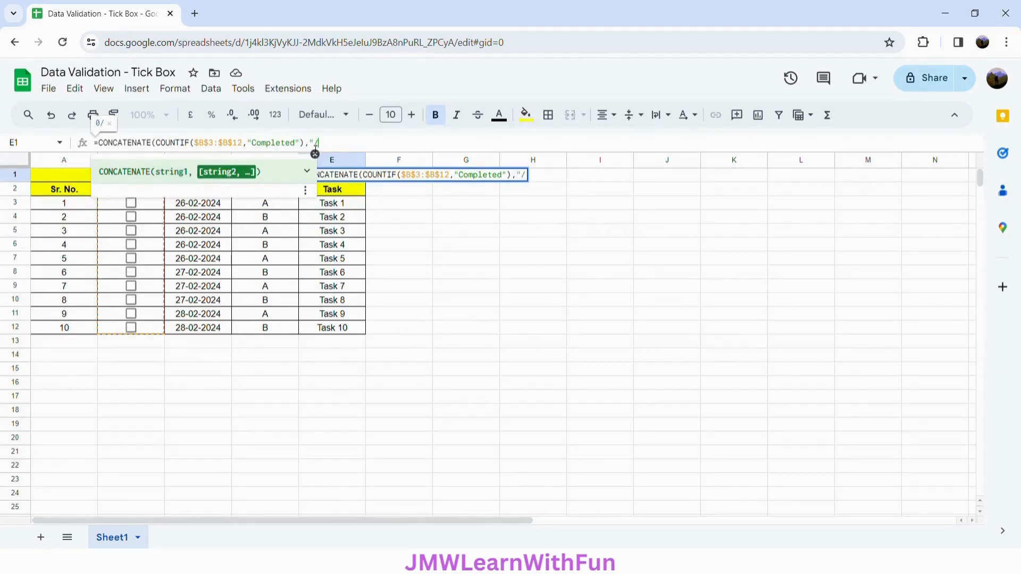
type("\",")
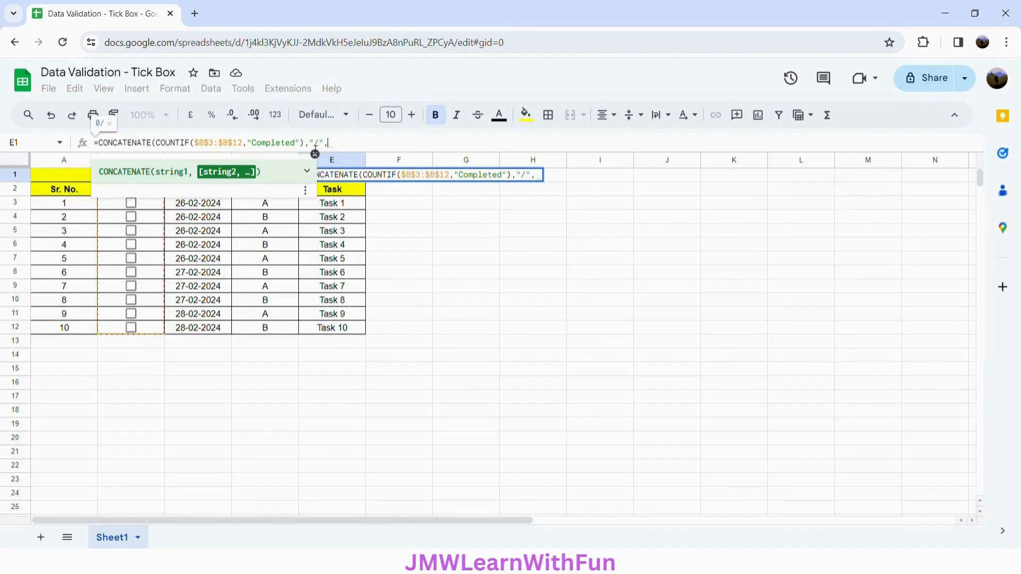
type("\"")
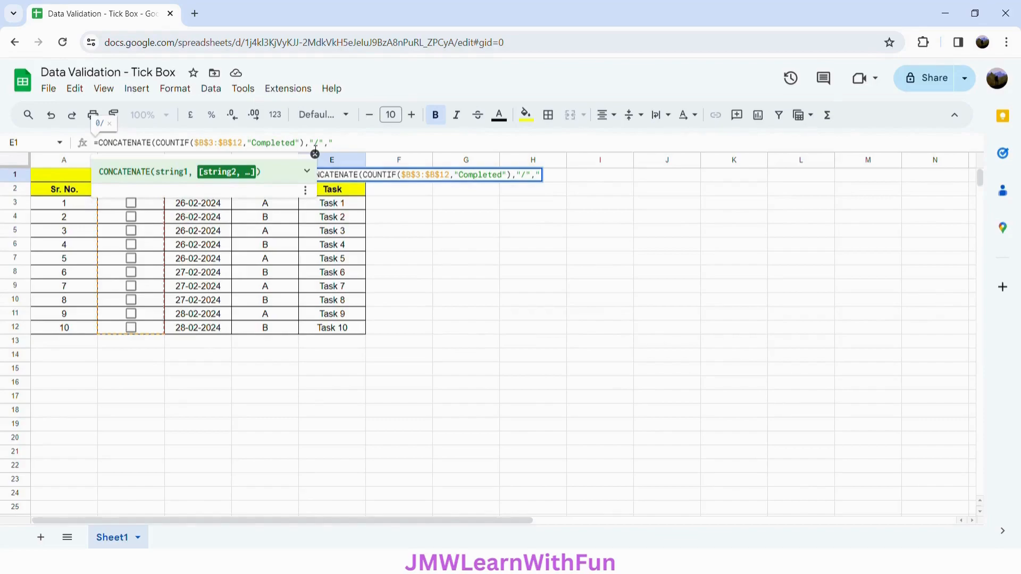
type(" Comp")
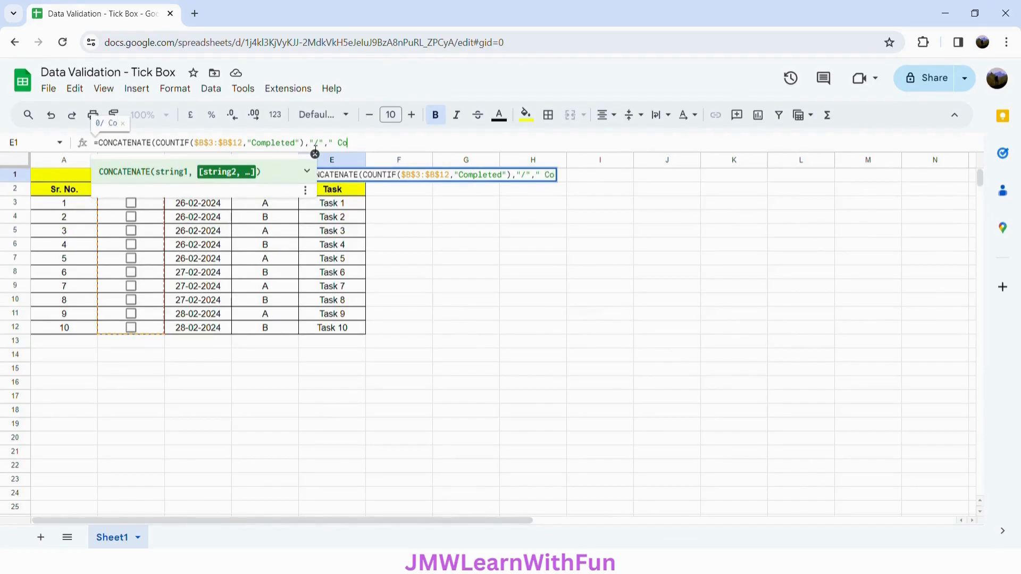
type("leted")
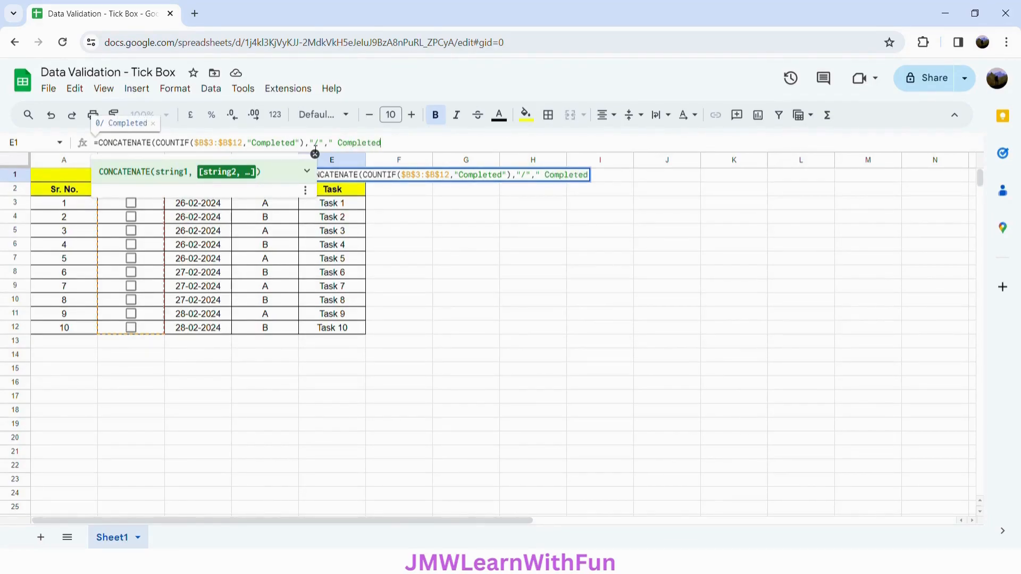
type("\")")
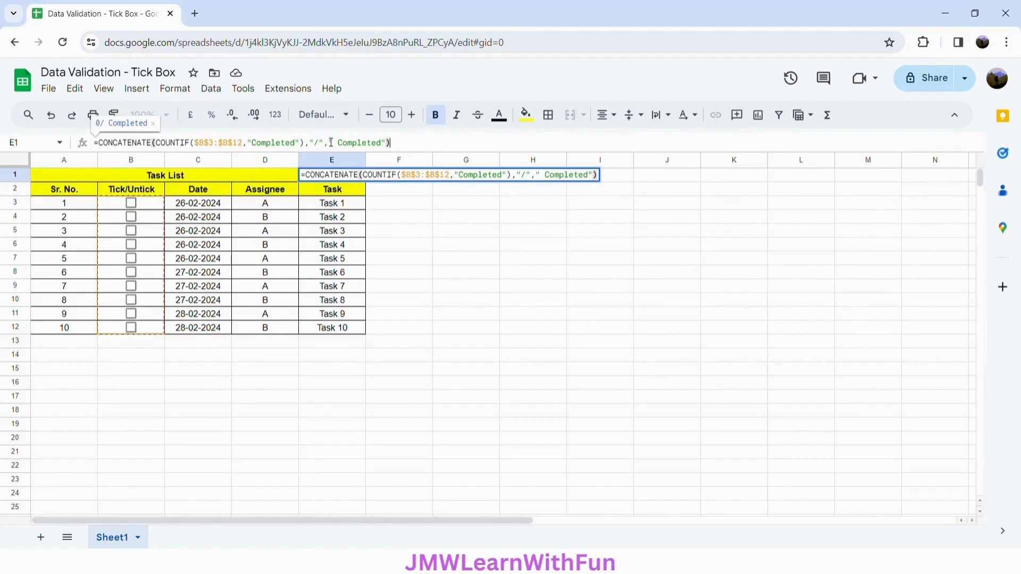
Insert COUNTA as an argument between "/" and " Completed" in the E1 formula and try to pick B3:B12 for it.
left_click(334, 148)
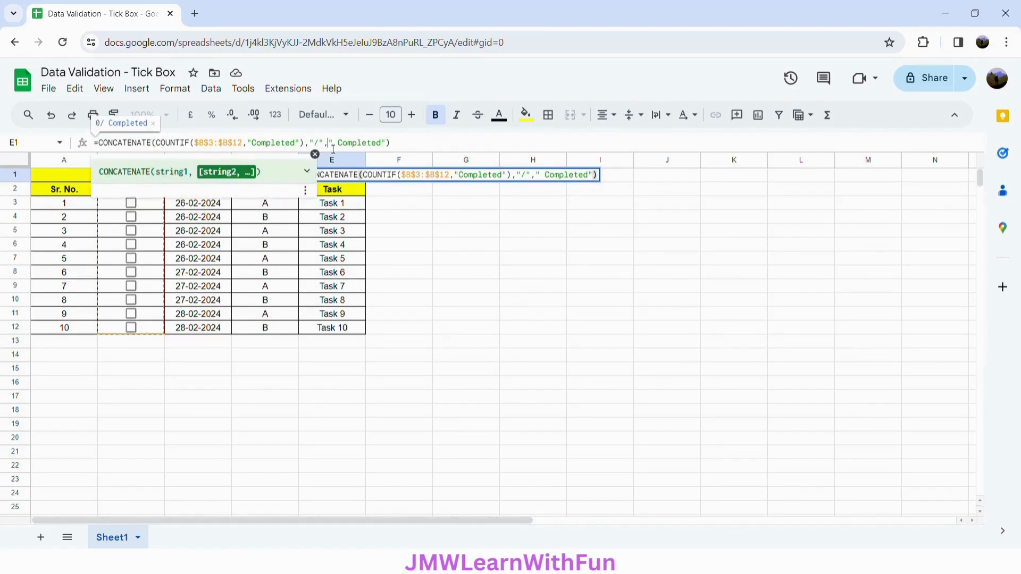
type(",")
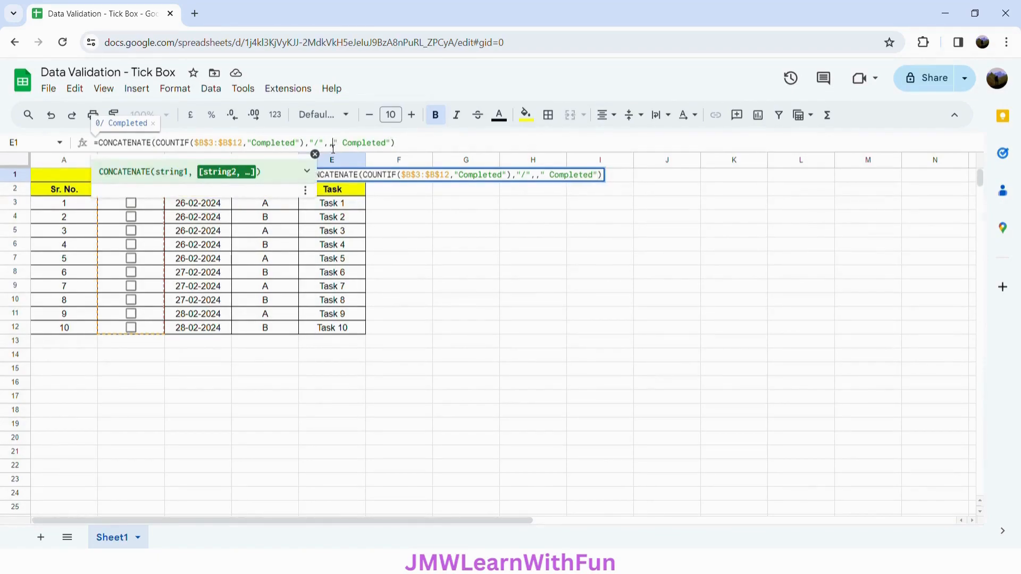
type("COUNT")
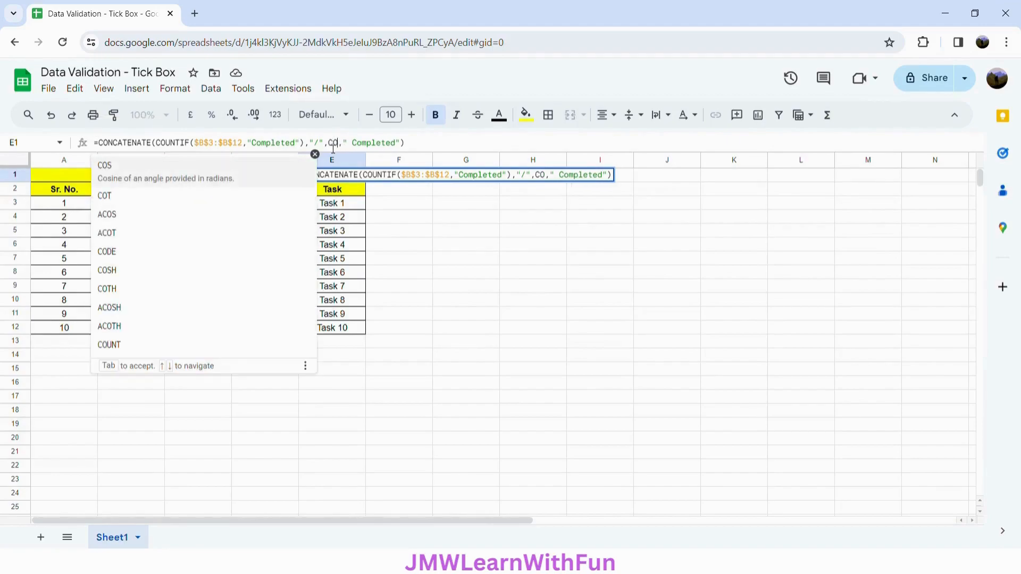
type("(")
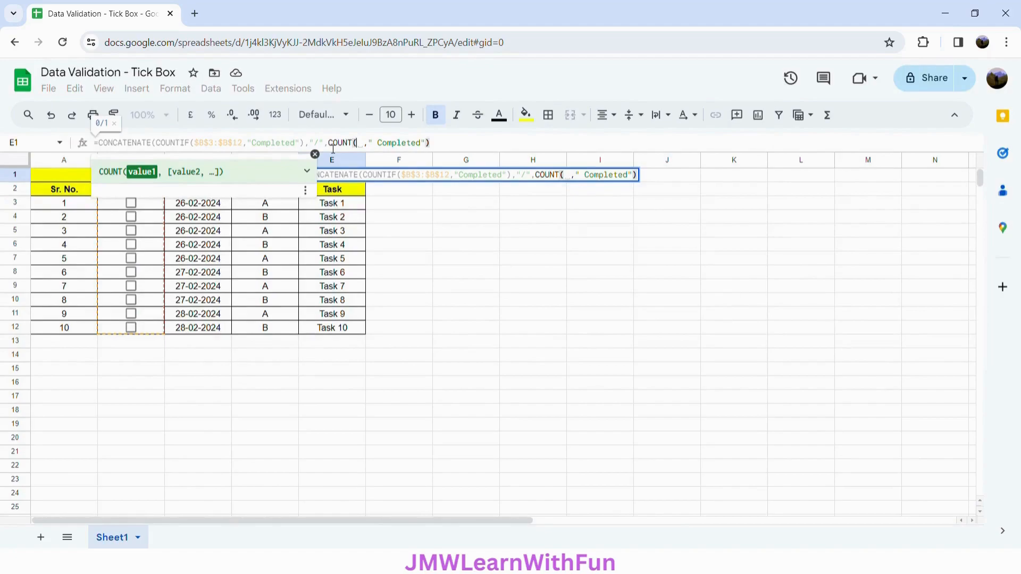
key("BackSpace")
type("A")
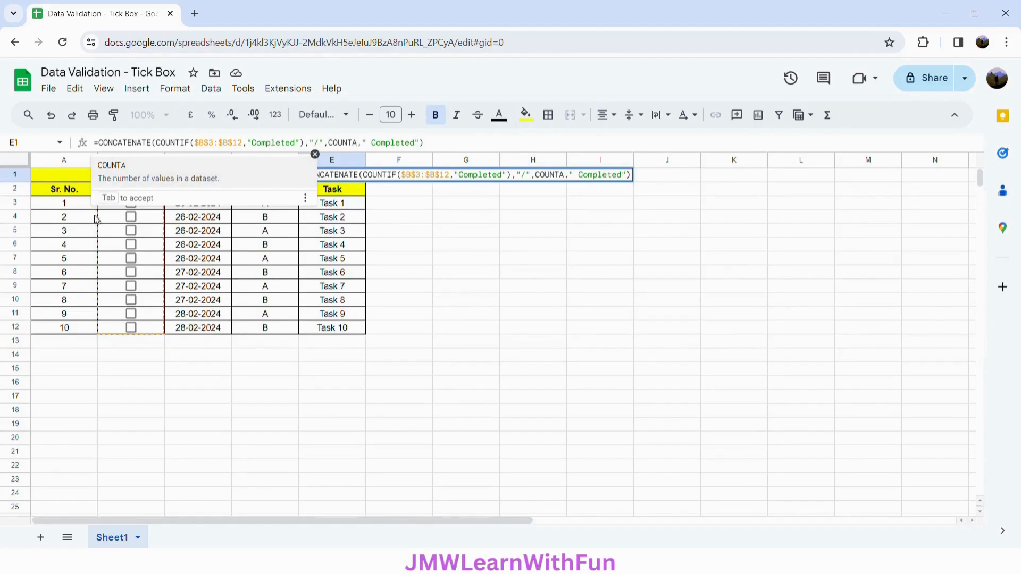
left_click_drag(107, 207, 123, 334)
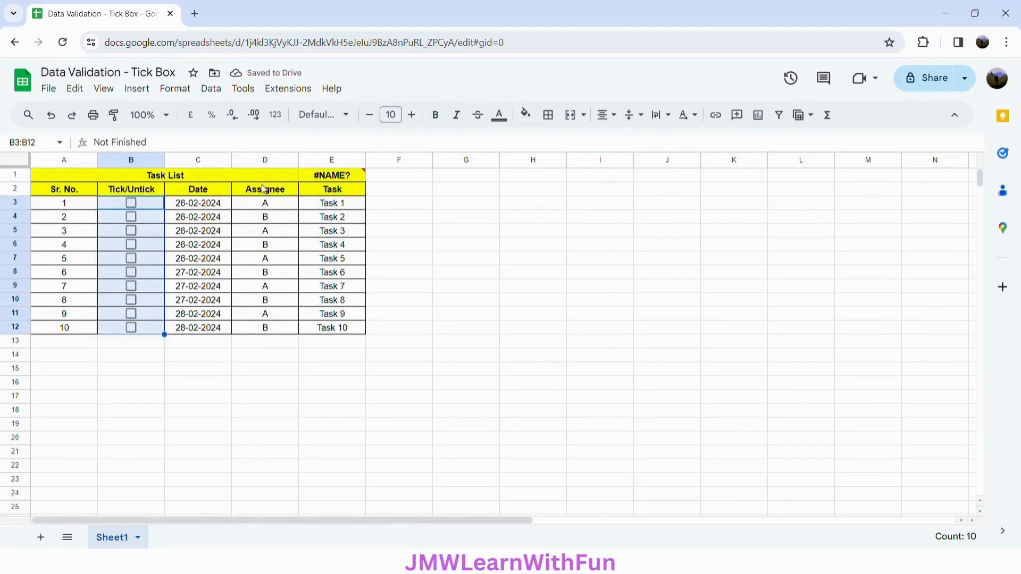
Complete the COUNTA argument in E1 as COUNTA(B3:B12), and widen column E slightly to fit the text.
left_click(324, 178)
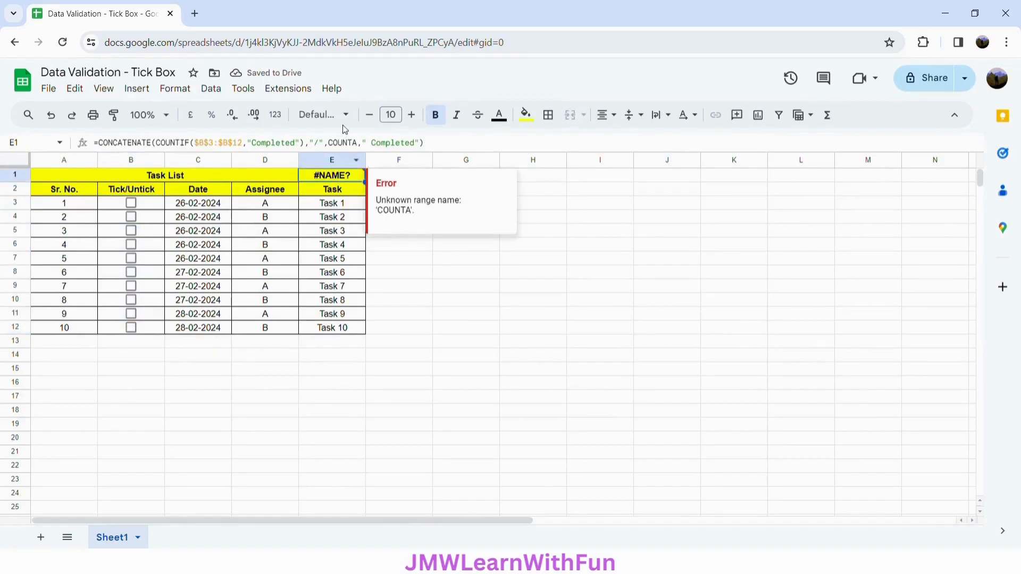
left_click(362, 144)
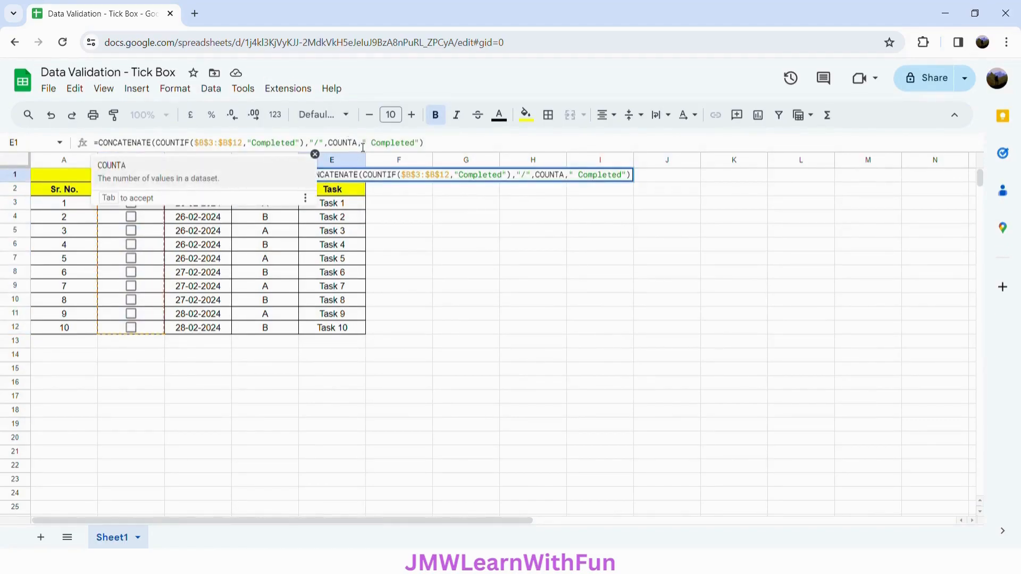
type("(")
left_click_drag(109, 208, 126, 331)
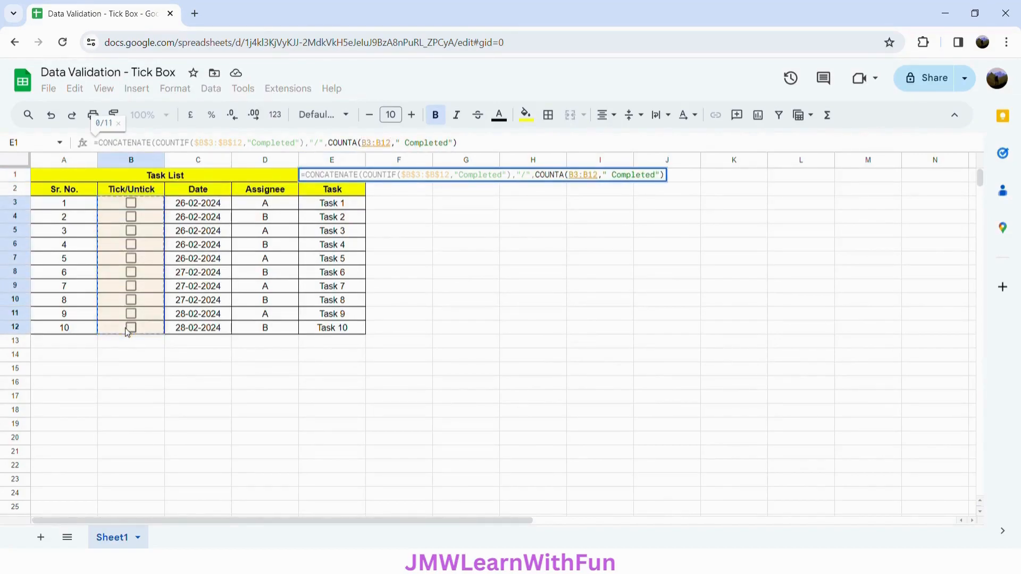
type(")")
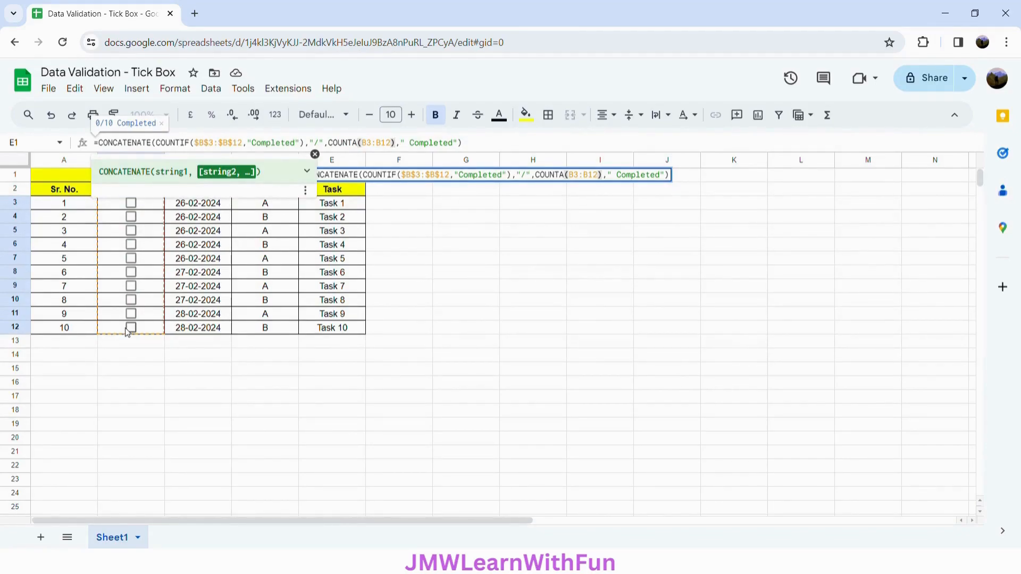
key("Return")
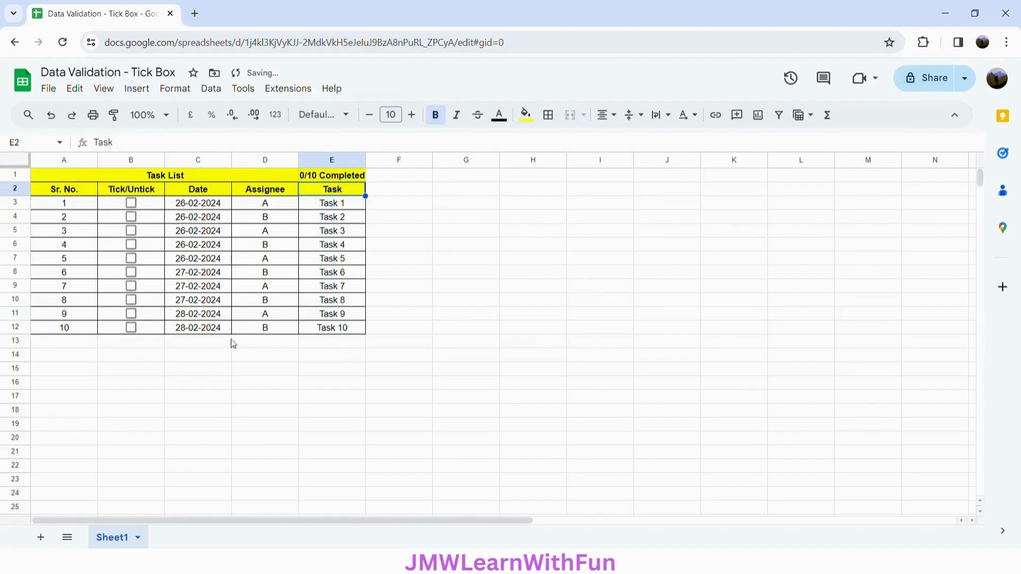
left_click_drag(365, 160, 369, 161)
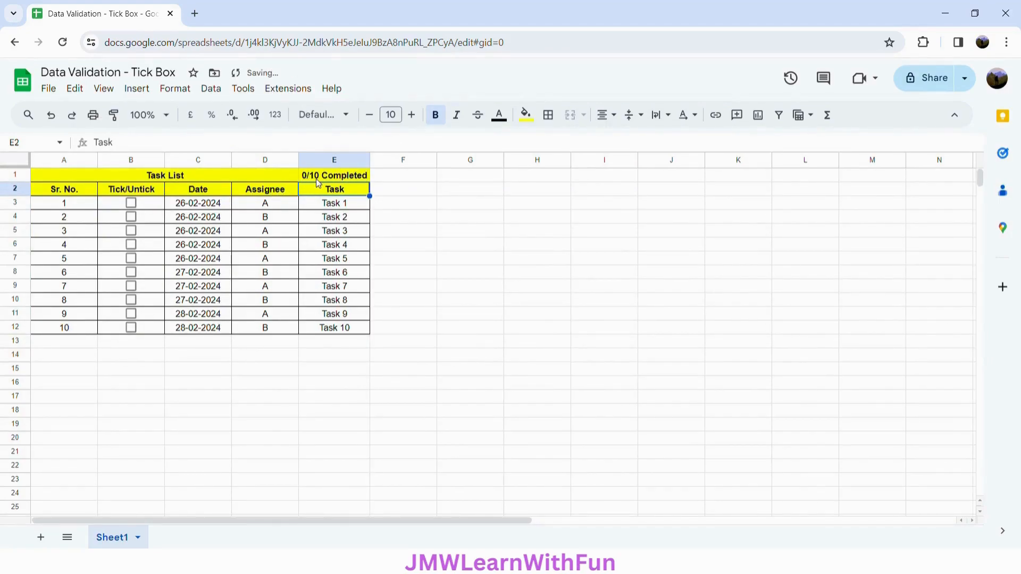
Tick the boxes in B3, B6 and B9 to test the E1 progress text, and untick all three again.
left_click(132, 204)
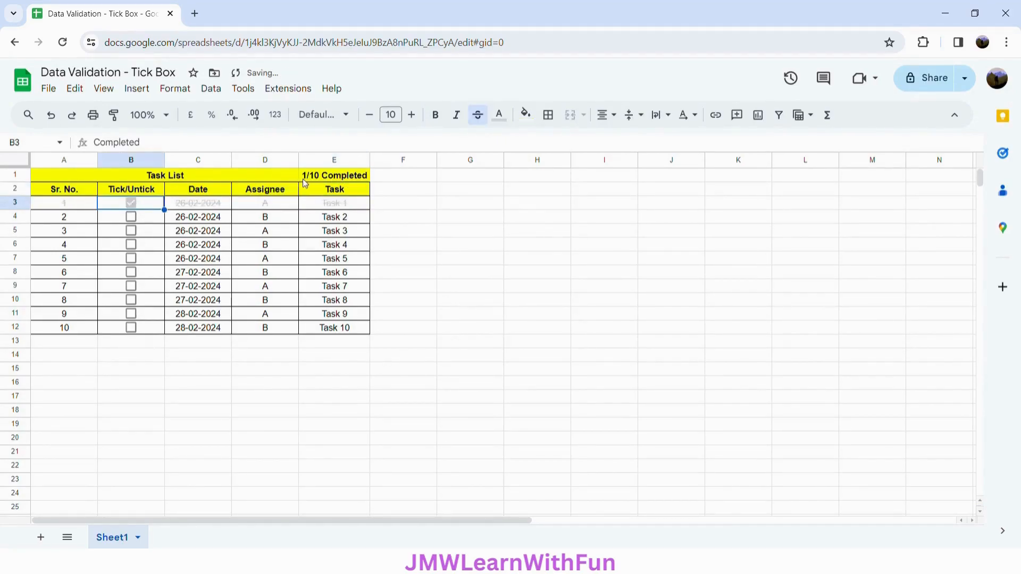
left_click(131, 245)
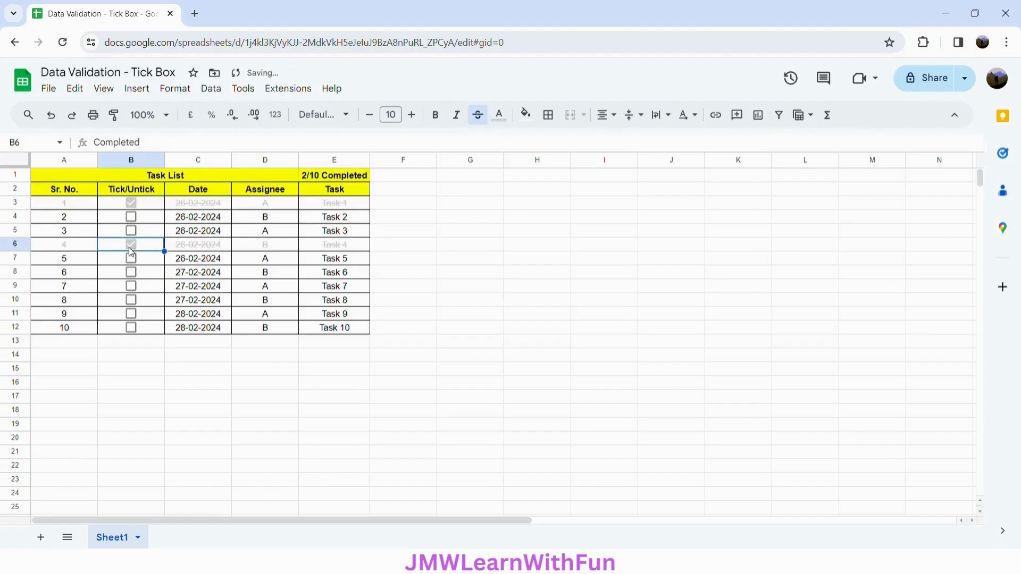
left_click(132, 287)
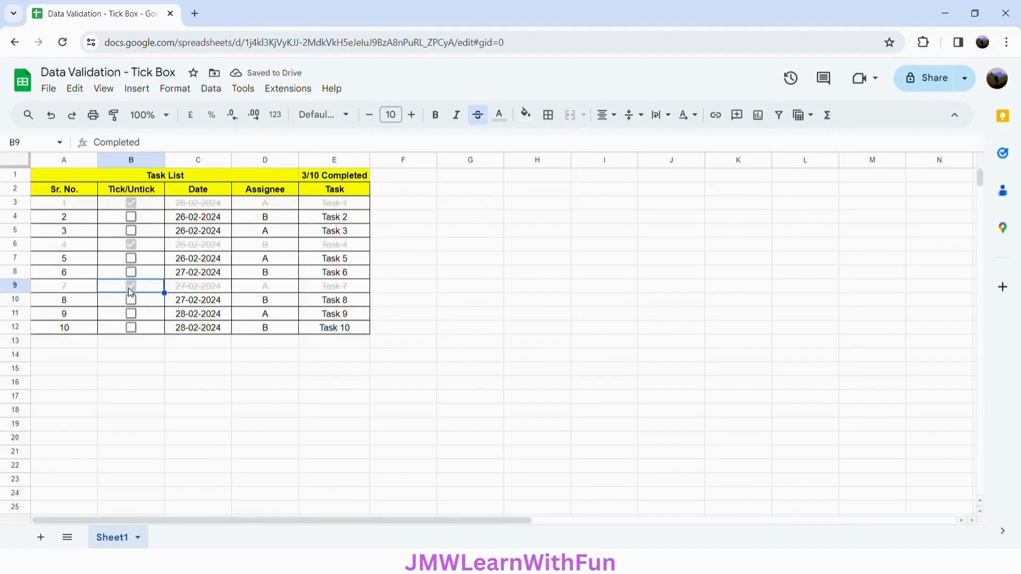
left_click(129, 288)
left_click(131, 246)
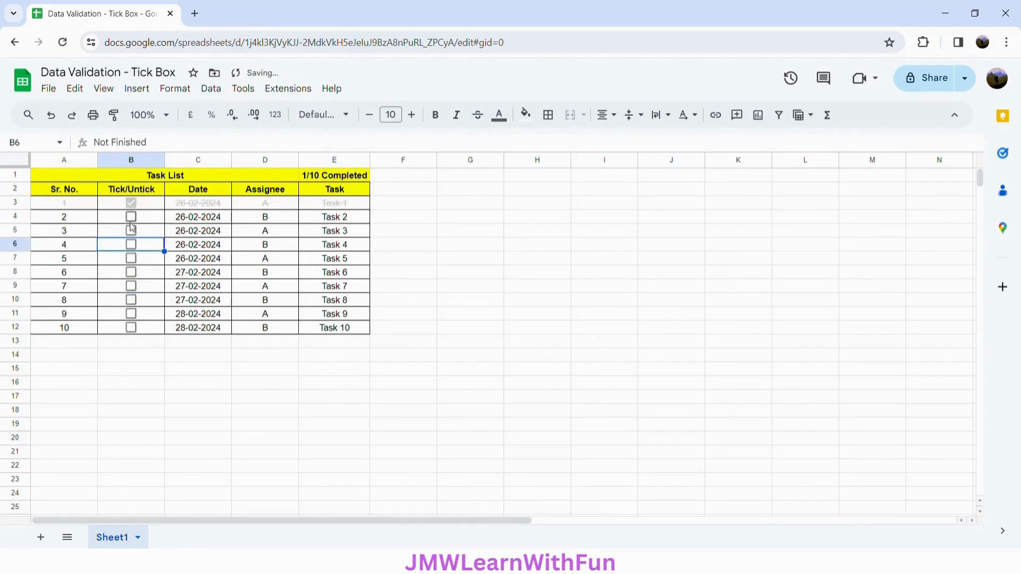
left_click(132, 205)
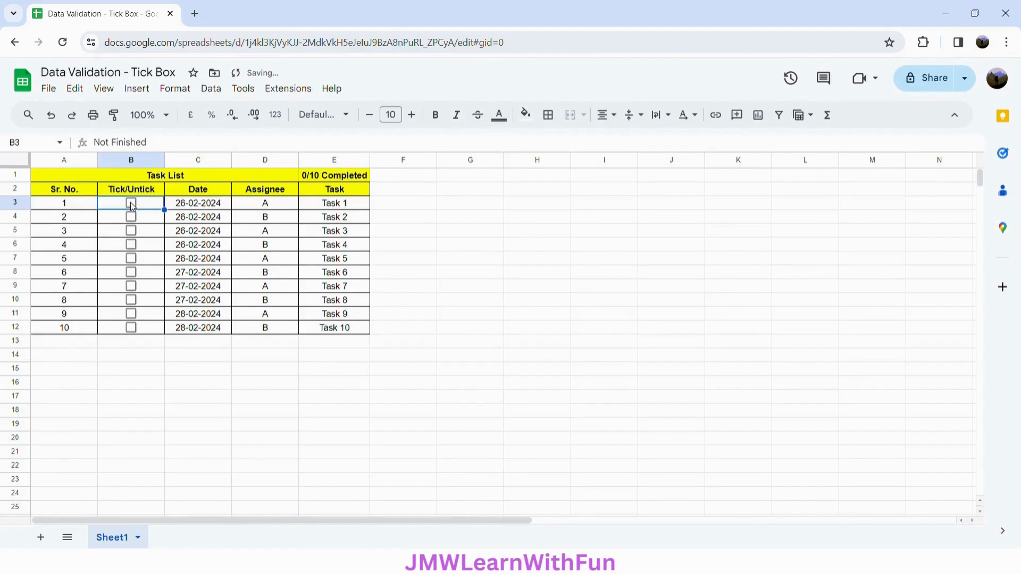